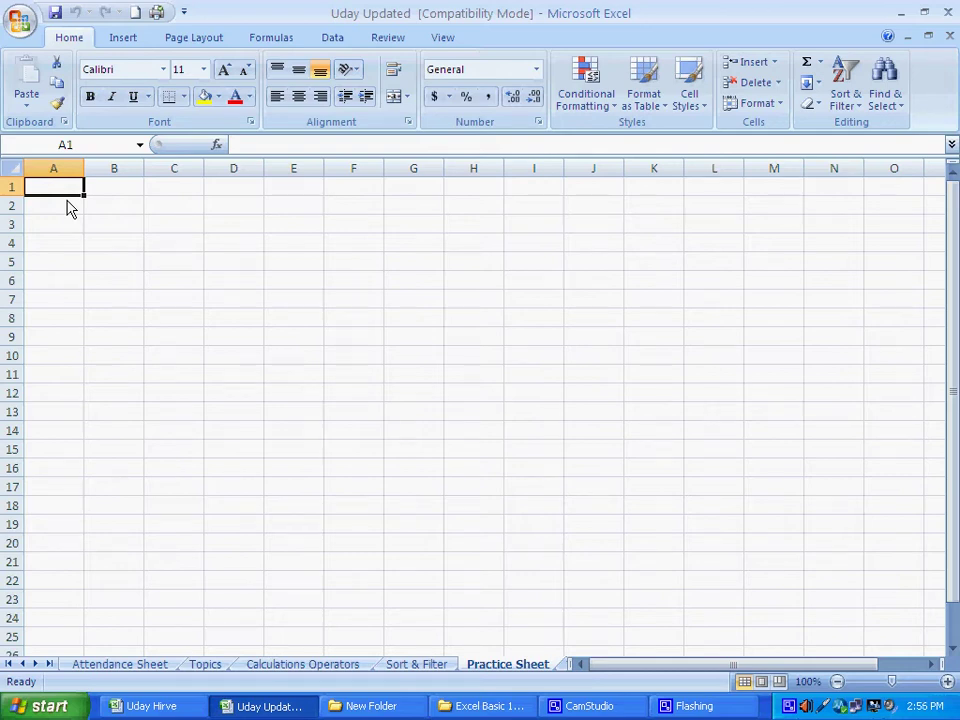
# Move the active cell down column A one row at a time from A1 to A34 on the Practice Sheet
pyautogui.press('Down')
pyautogui.press('Down')
pyautogui.press('Down')
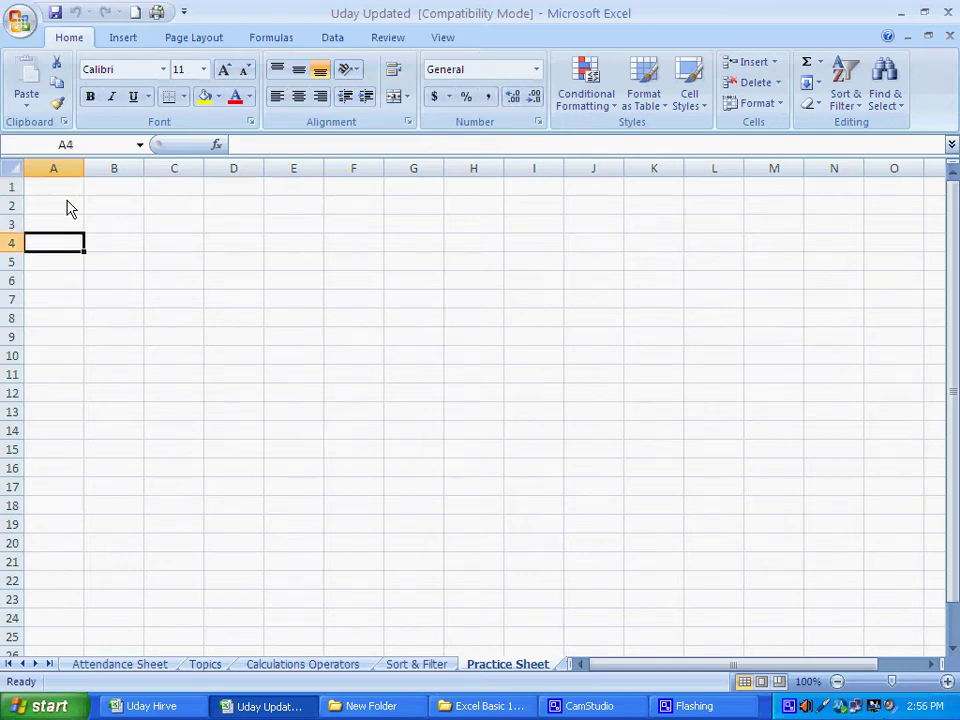
pyautogui.press('Down')
pyautogui.press('Down')
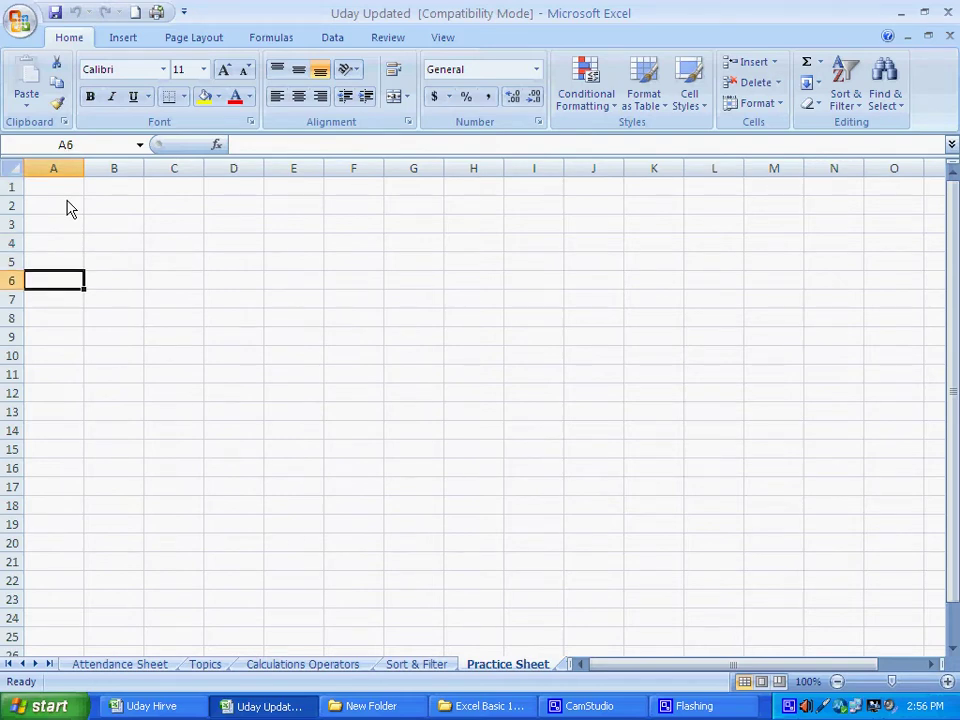
pyautogui.press('Down')
pyautogui.press('Down')
pyautogui.press('Down')
pyautogui.press('Down')
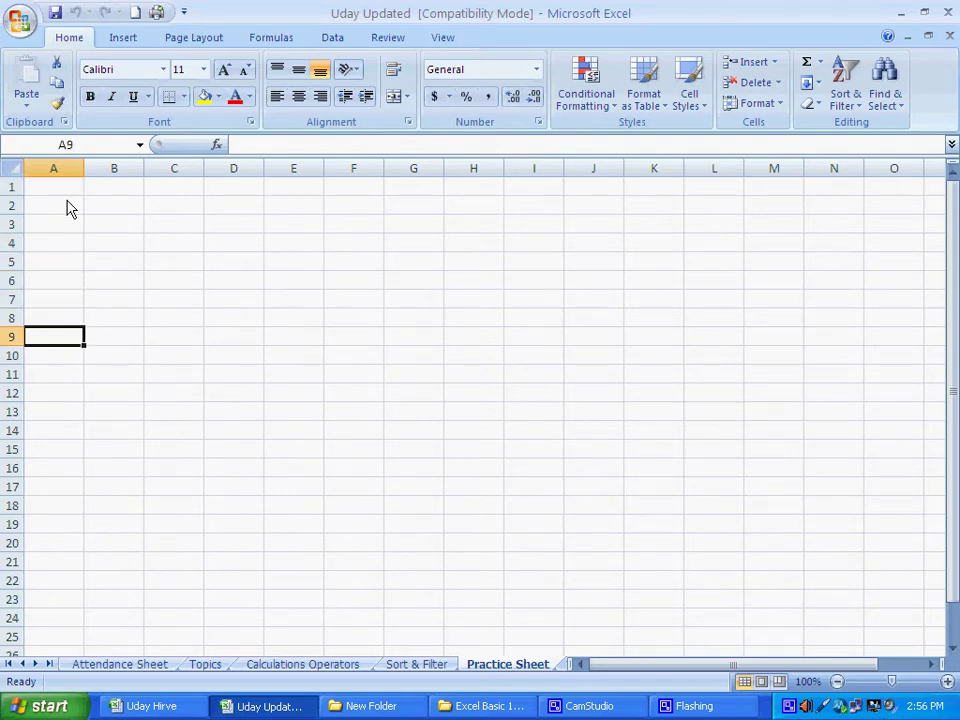
pyautogui.press('Down')
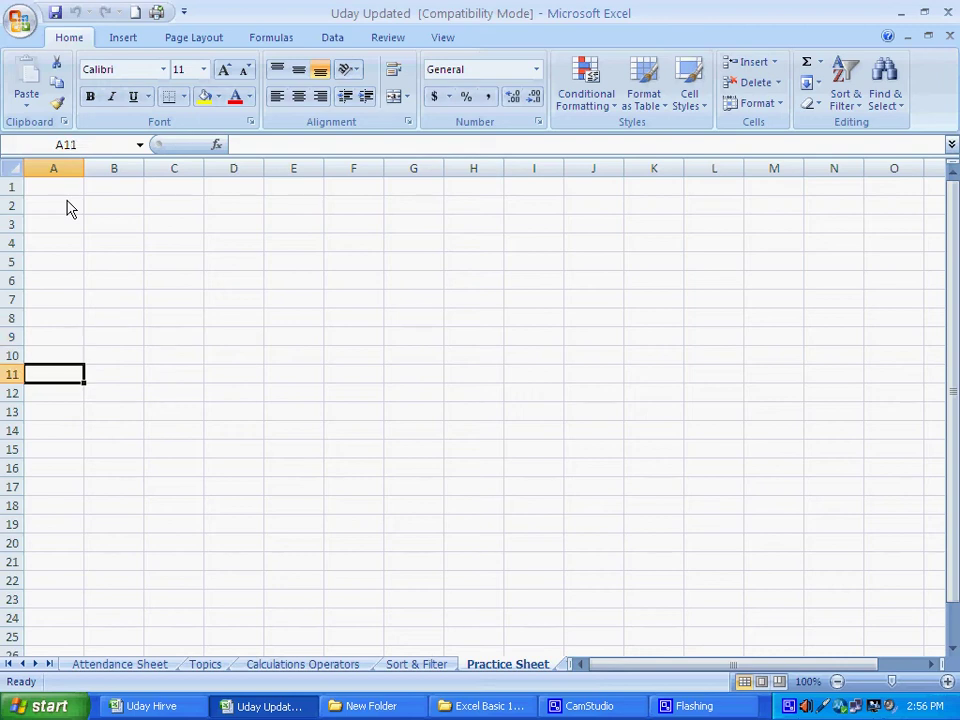
pyautogui.press('Down')
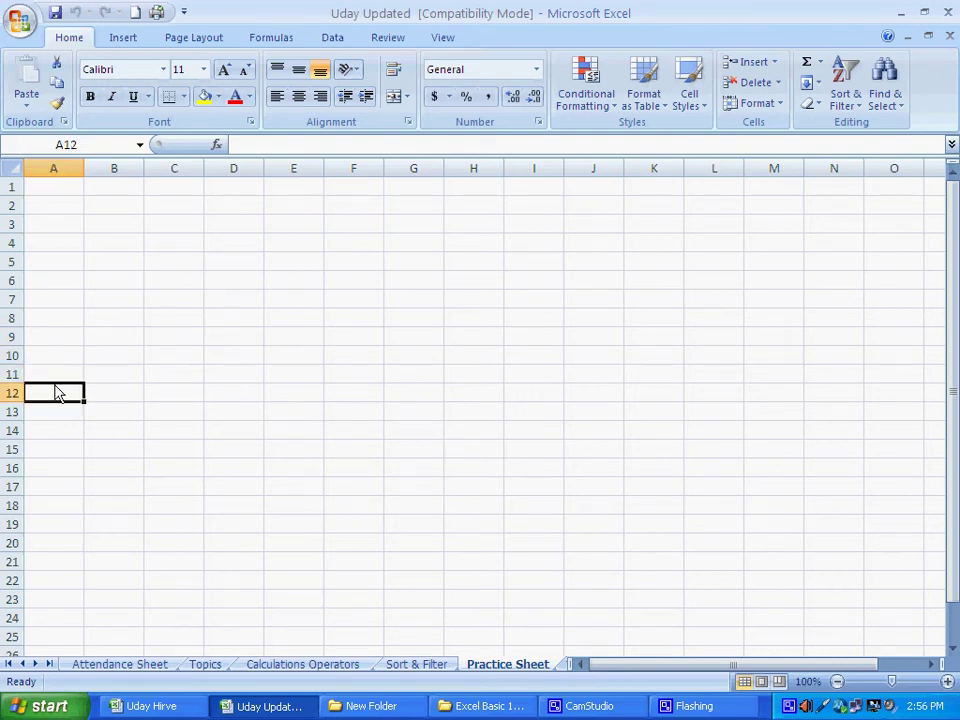
pyautogui.press('Down')
pyautogui.press('Down')
pyautogui.press('Down')
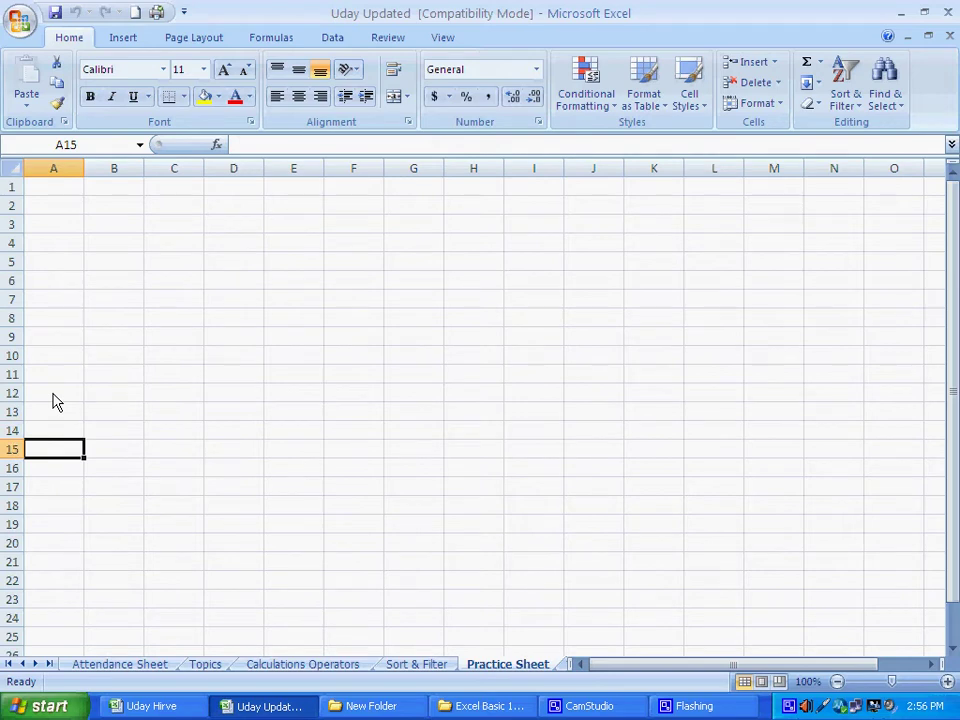
pyautogui.press('Down')
pyautogui.press('Down')
pyautogui.press('Down')
pyautogui.press('Down')
pyautogui.press('Down')
pyautogui.press('Down')
pyautogui.press('Down')
pyautogui.press('Down')
pyautogui.press('Down')
pyautogui.press('Down')
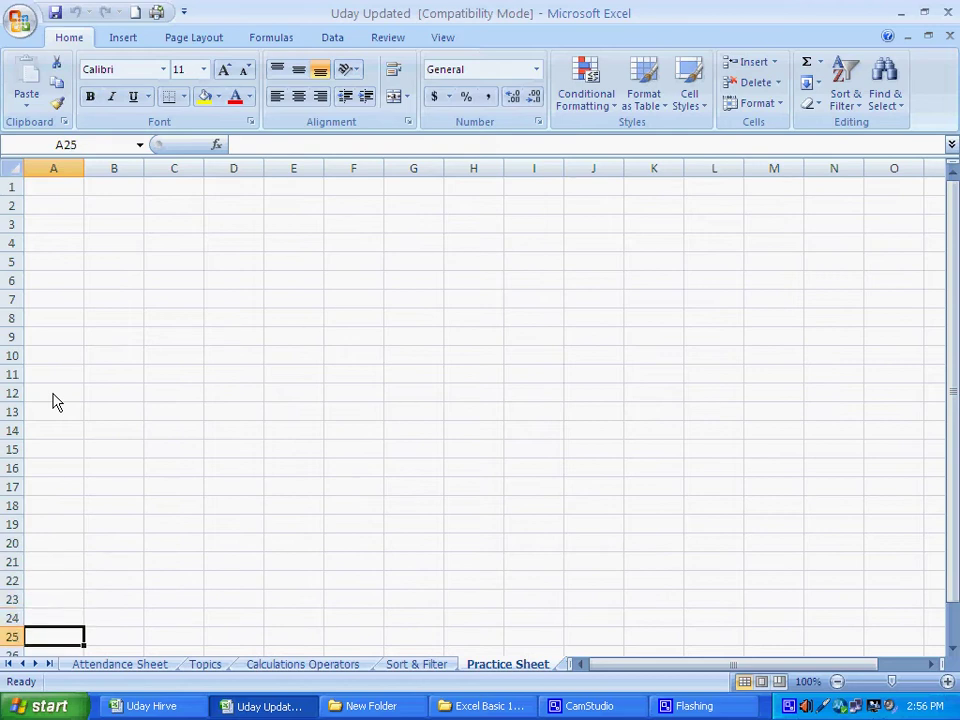
pyautogui.press('Down')
pyautogui.press('Down')
pyautogui.press('Down')
pyautogui.press('Down')
pyautogui.press('Down')
pyautogui.press('Down')
pyautogui.press('Down')
pyautogui.press('Down')
pyautogui.press('Down')
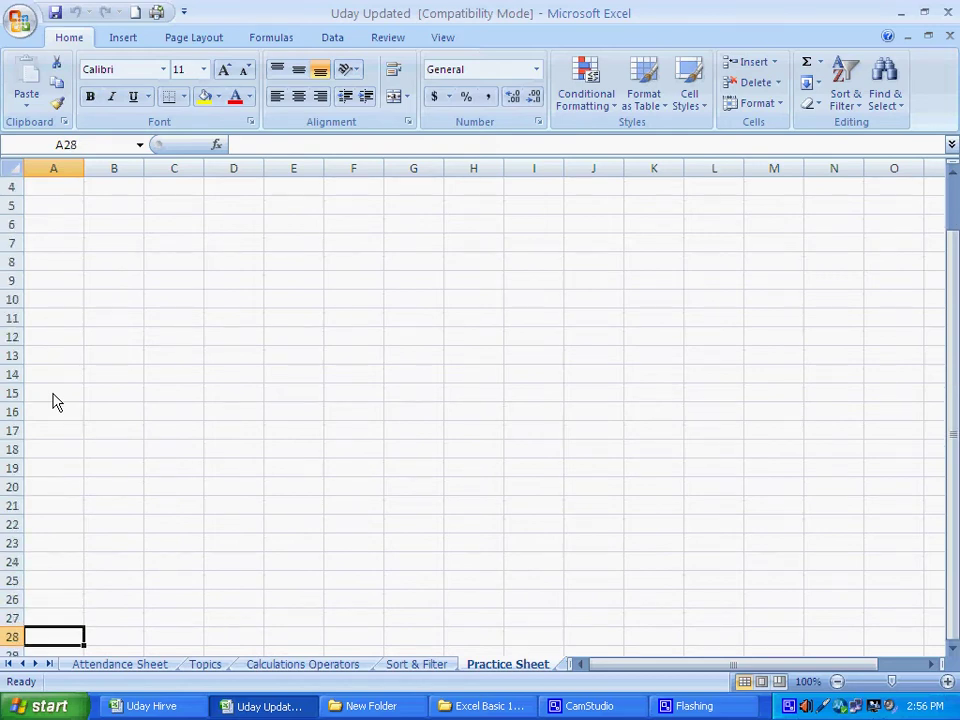
# Move the active cell back up column A one row at a time to A1
pyautogui.press('Up')
pyautogui.press('Up')
pyautogui.press('Up')
pyautogui.press('Up')
pyautogui.press('Up')
pyautogui.press('Up')
pyautogui.press('Up')
pyautogui.press('Up')
pyautogui.press('Up')
pyautogui.press('Up')
pyautogui.press('Up')
pyautogui.press('Up')
pyautogui.press('Up')
pyautogui.press('Up')
pyautogui.press('Up')
pyautogui.press('Up')
pyautogui.press('Up')
pyautogui.press('Up')
pyautogui.press('Up')
pyautogui.press('Up')
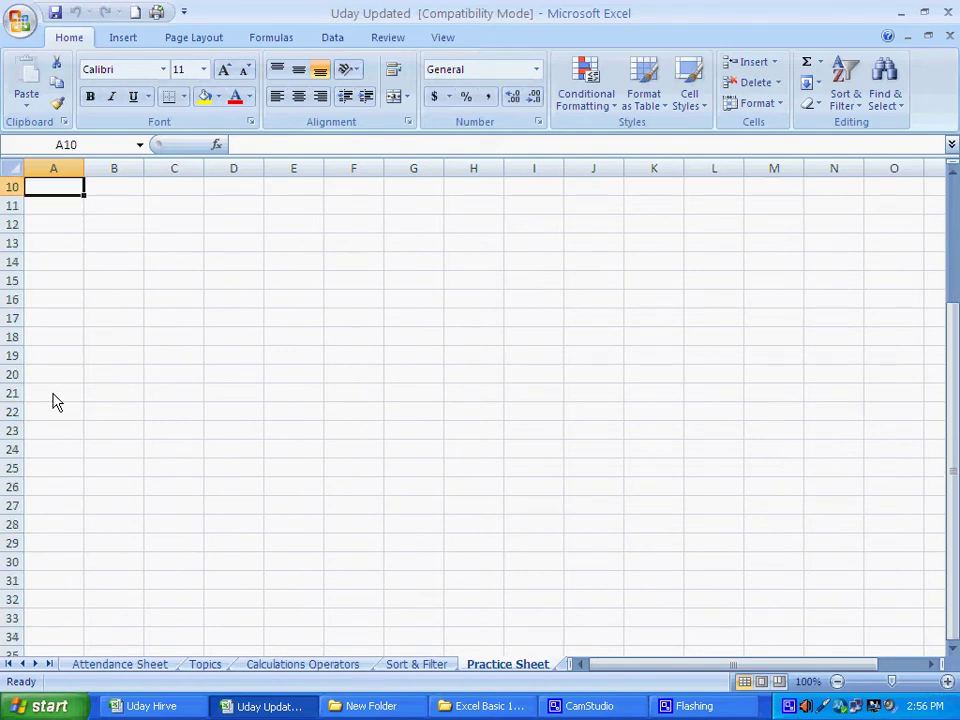
pyautogui.press('Up')
pyautogui.press('Up')
pyautogui.press('Up')
pyautogui.press('Up')
pyautogui.press('Up')
pyautogui.press('Up')
pyautogui.press('Up')
pyautogui.press('Up')
pyautogui.press('Up')
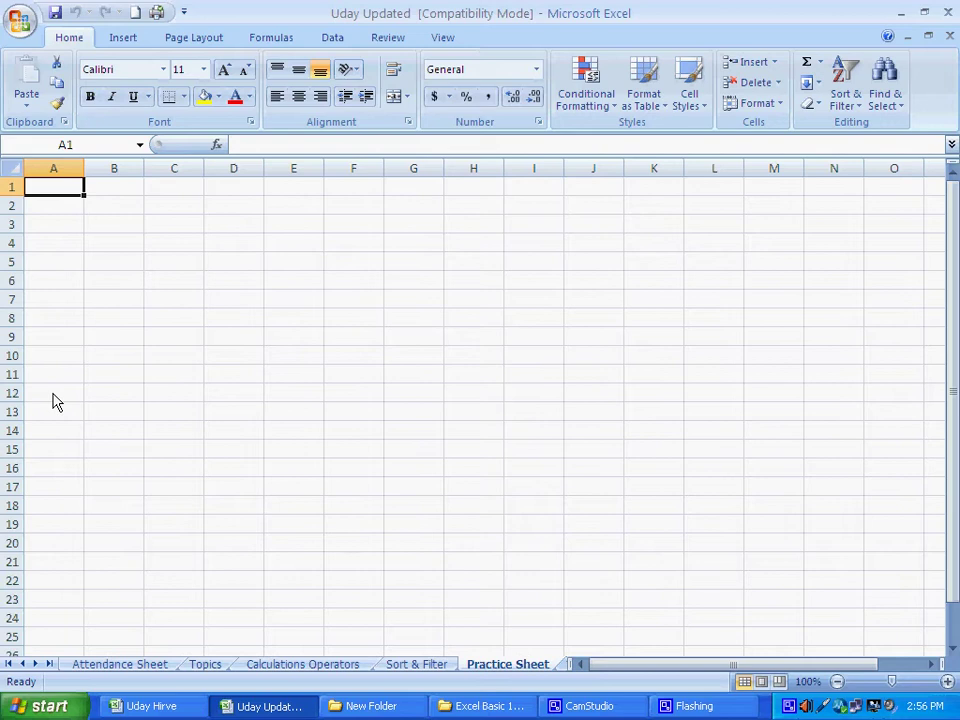
# Move the active cell down column A from A1 to A10
pyautogui.press('Down')
pyautogui.press('Down')
pyautogui.press('Down')
pyautogui.press('Down')
pyautogui.press('Down')
pyautogui.press('Down')
pyautogui.press('Down')
pyautogui.press('Down')
pyautogui.press('Down')
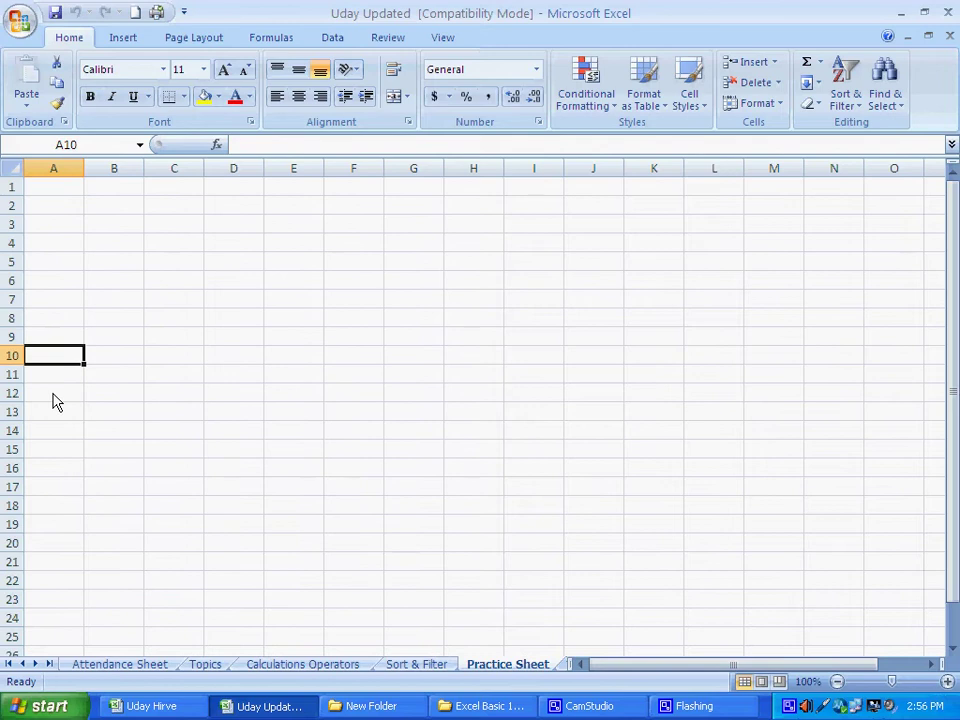
# Return the active cell from A10 to A1, moving up row by row
pyautogui.press('Up')
pyautogui.press('Up')
pyautogui.press('Up')
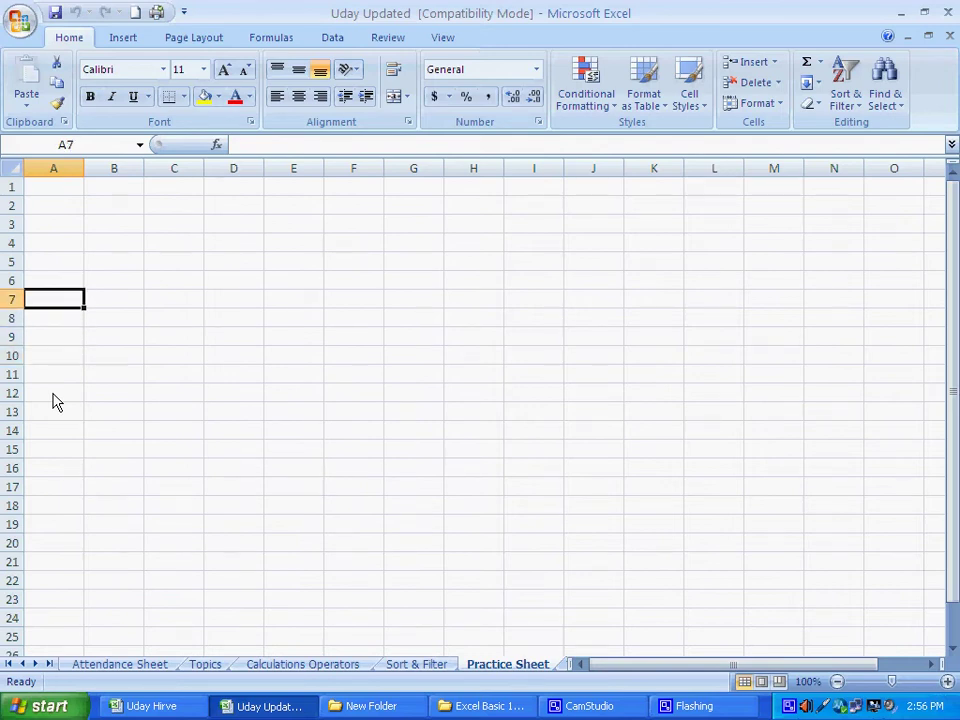
pyautogui.press('Up')
pyautogui.press('Up')
pyautogui.press('Up')
pyautogui.press('Up')
pyautogui.press('Up')
pyautogui.press('Up')
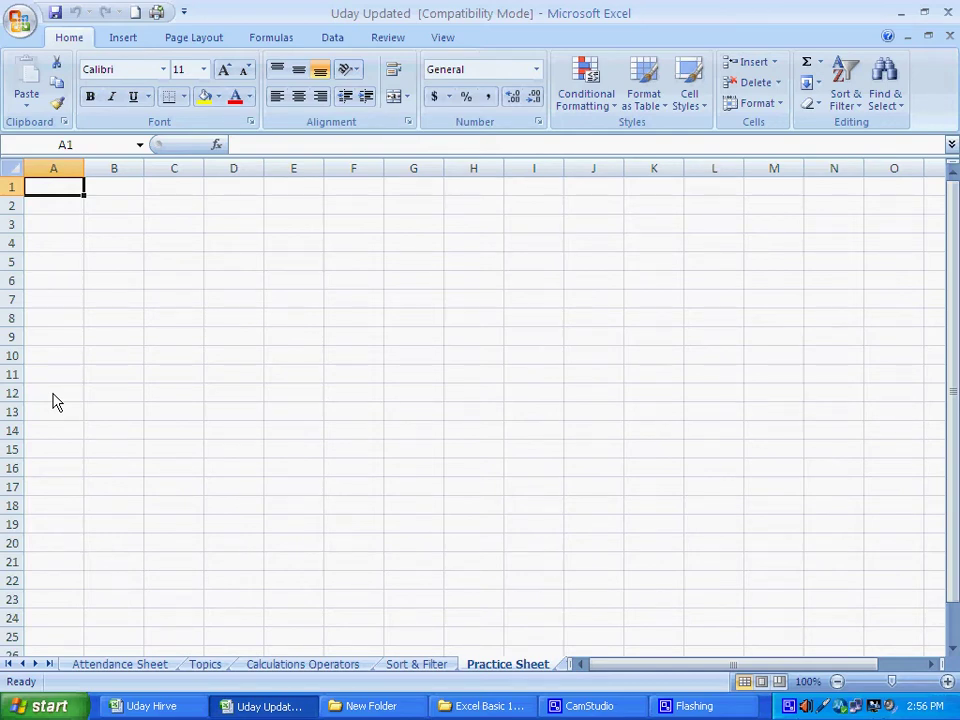
# Move the active cell across row 1 one column at a time from A1 to K1
pyautogui.press('Right')
pyautogui.press('Right')
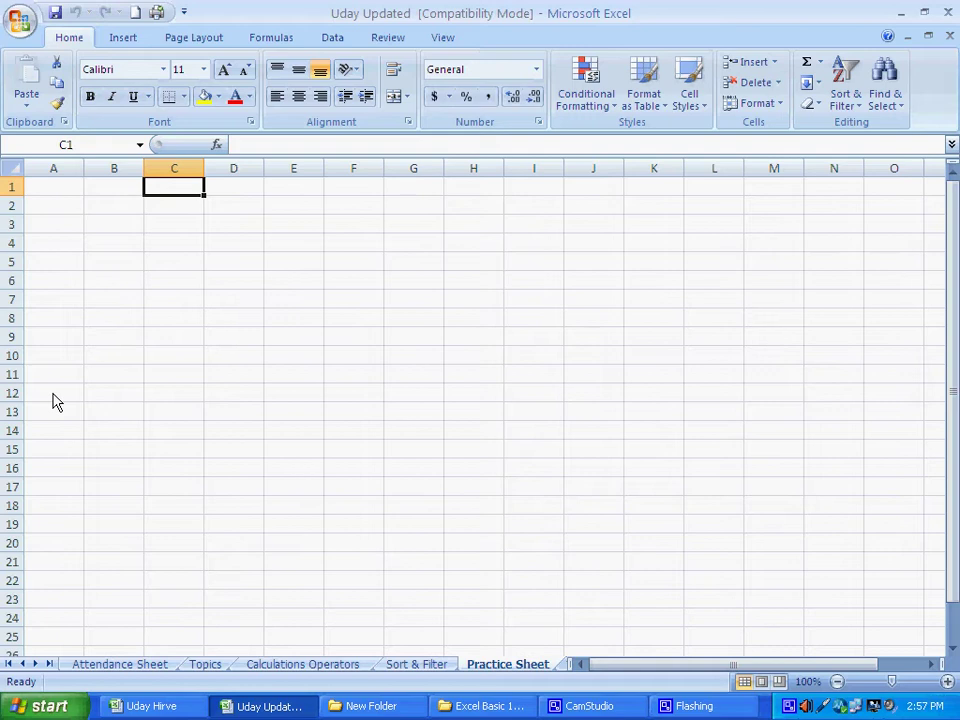
pyautogui.press('Right')
pyautogui.press('Right')
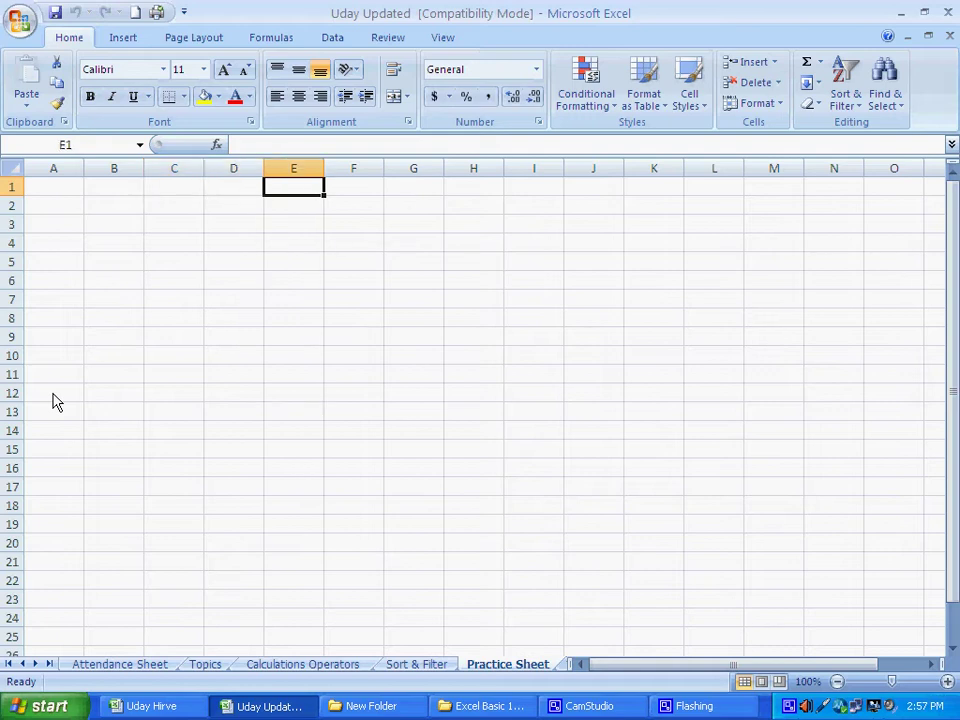
pyautogui.press('Right')
pyautogui.press('Right')
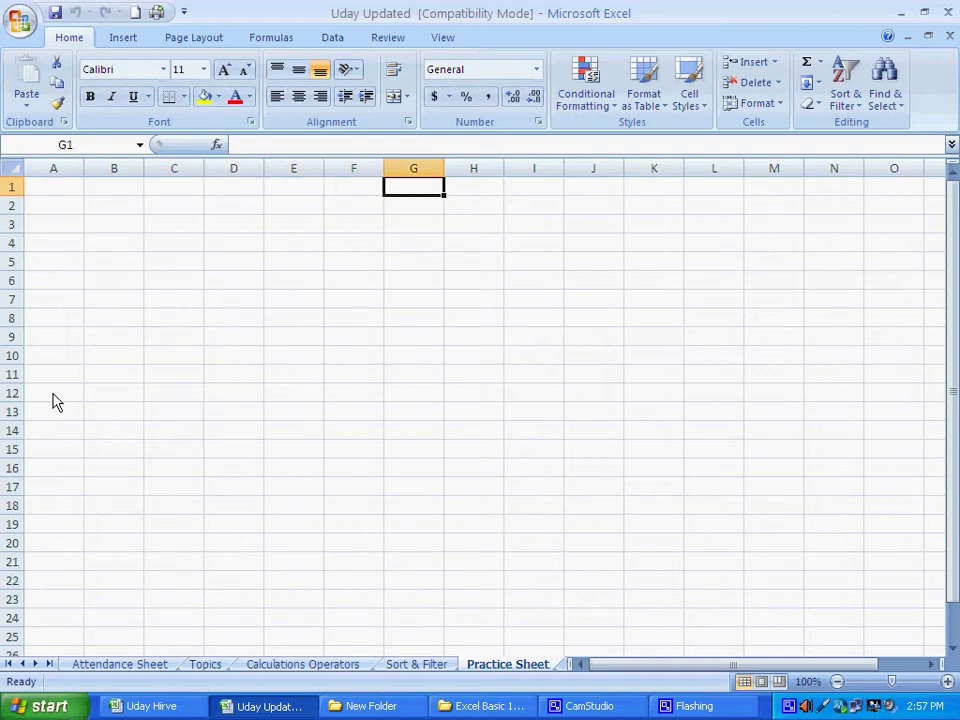
pyautogui.press('Right')
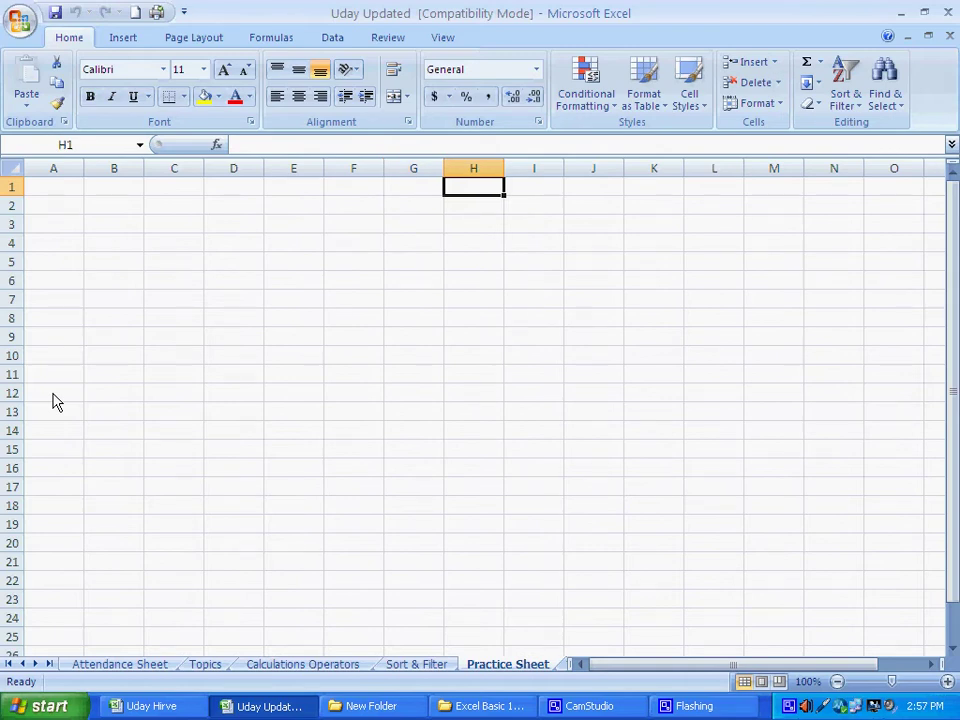
pyautogui.press('Right')
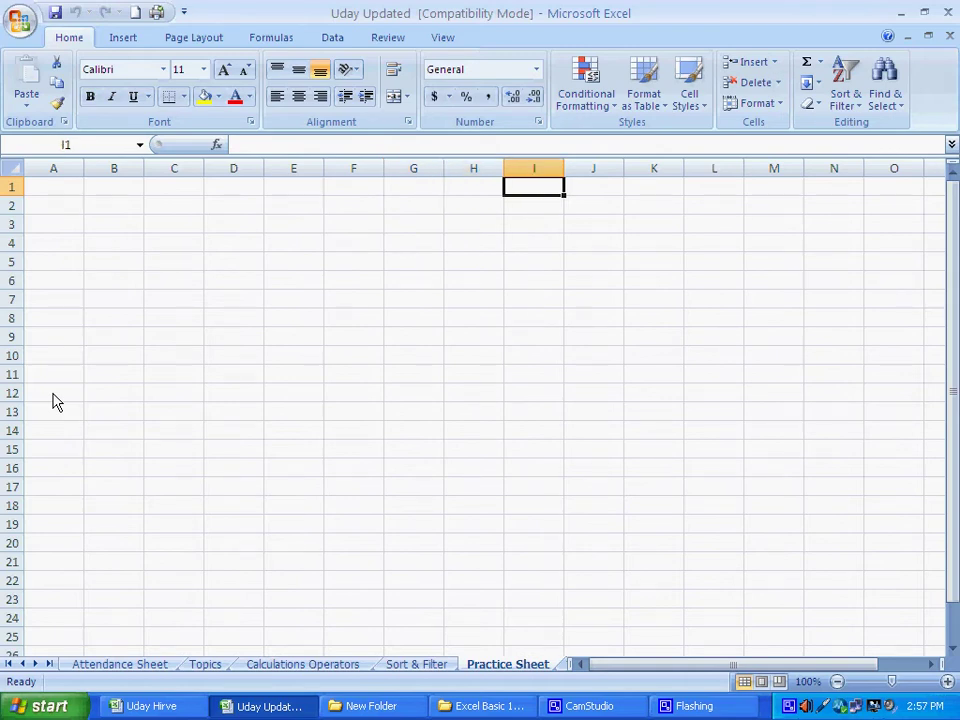
pyautogui.press('Right')
pyautogui.press('Right')
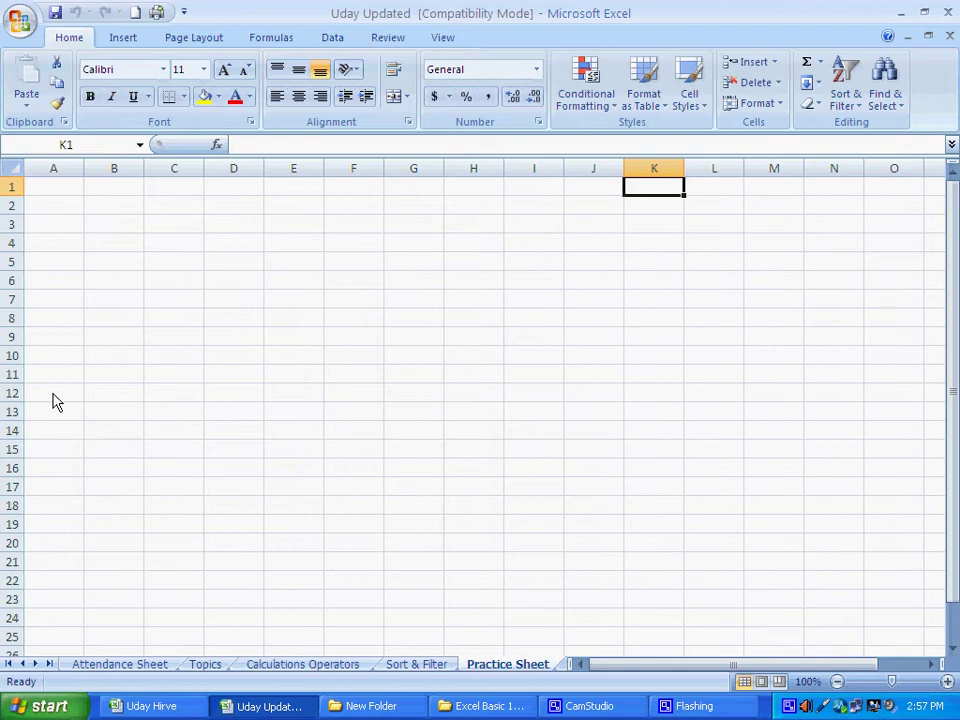
# Move the active cell down to K3 and across row 3 to U3
pyautogui.press('Down')
pyautogui.press('Down')
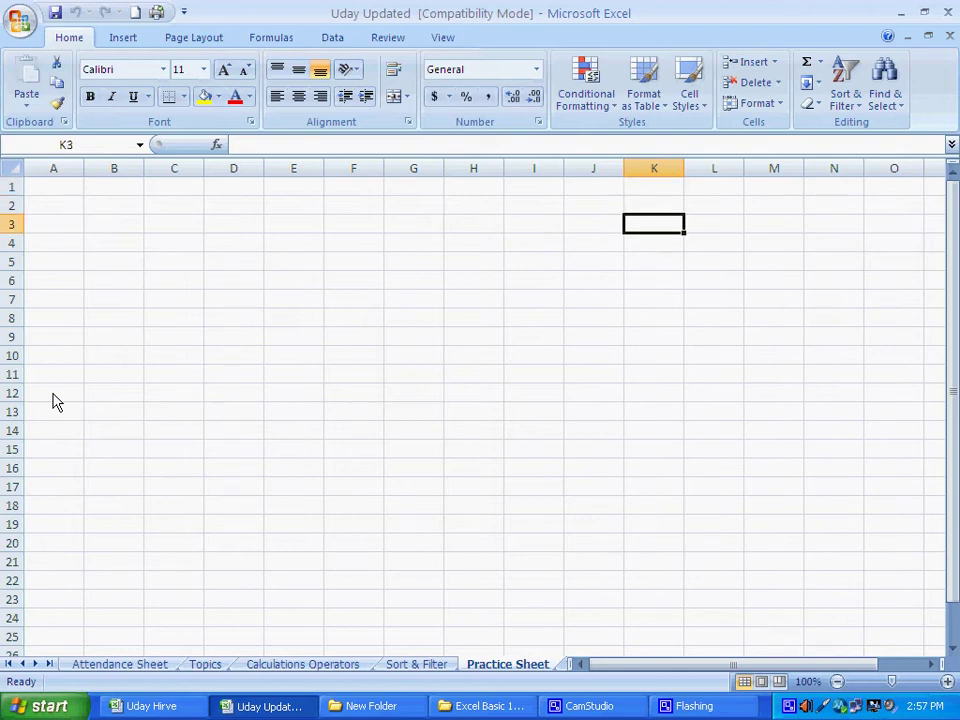
pyautogui.press('Right')
pyautogui.press('Right')
pyautogui.press('Right')
pyautogui.press('Right')
pyautogui.press('Right')
pyautogui.press('Right')
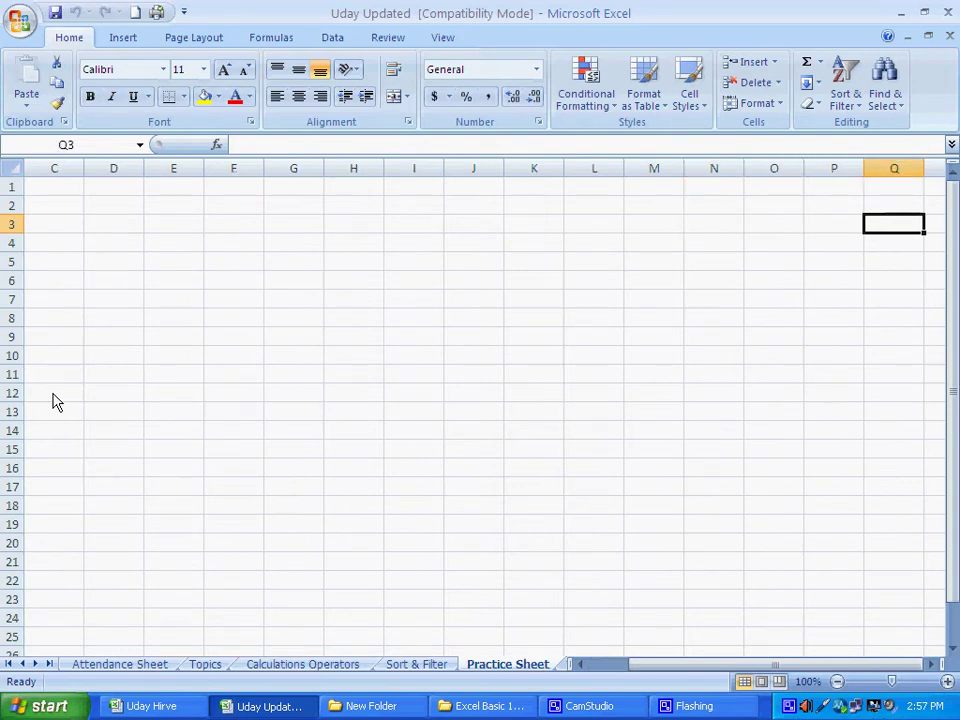
pyautogui.press('Right')
pyautogui.press('Right')
pyautogui.press('Right')
pyautogui.press('Right')
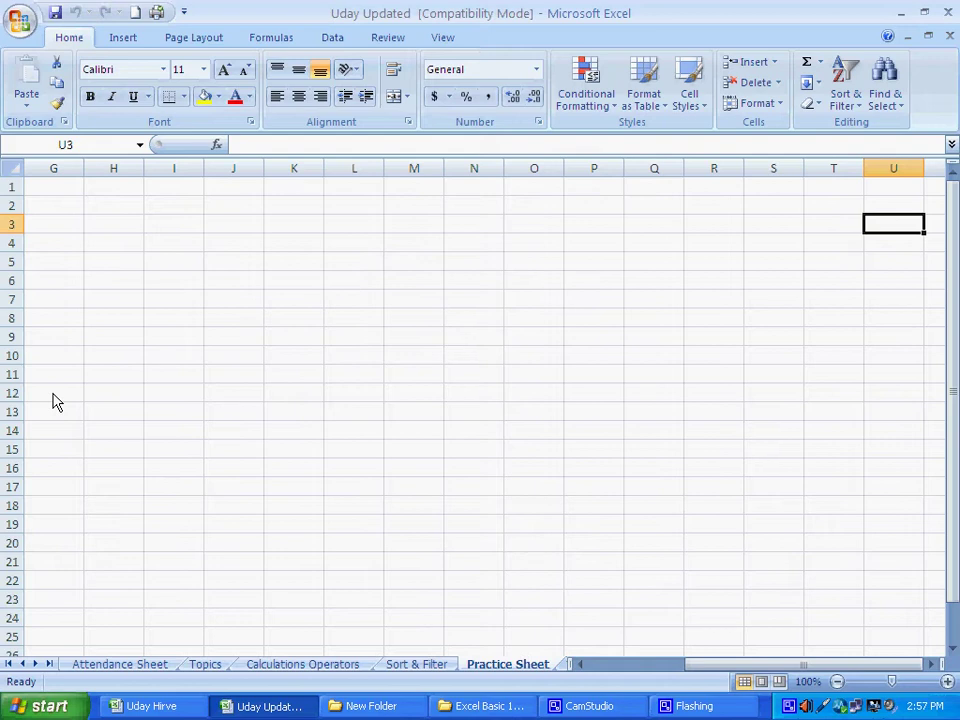
# Move the active cell back along row 3 one column at a time from U3 to I3
pyautogui.press('Left')
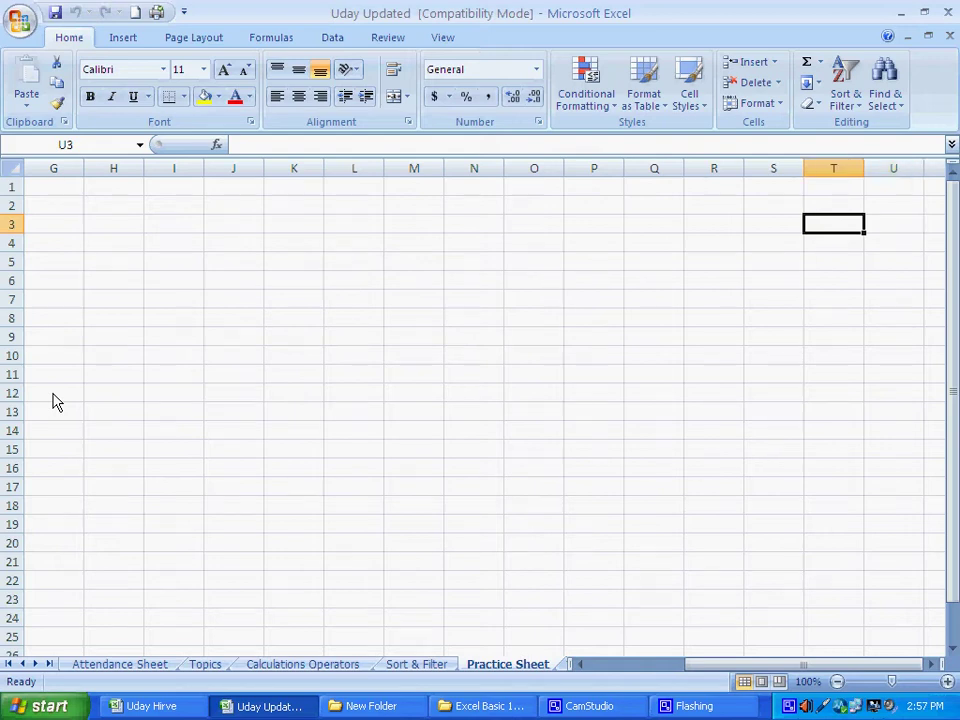
pyautogui.press('Left')
pyautogui.press('Left')
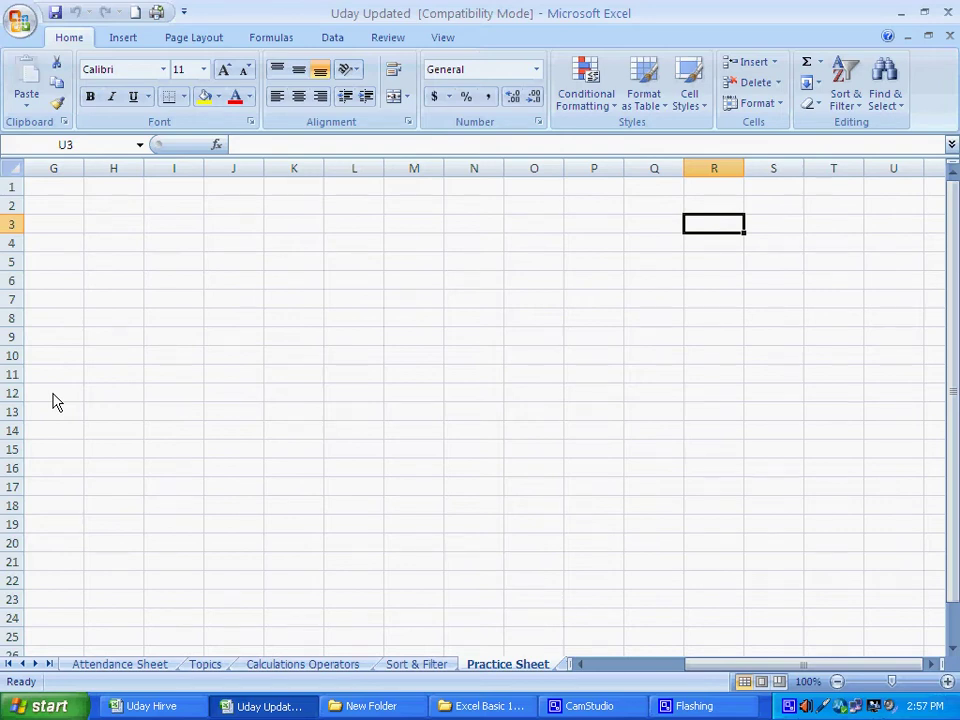
pyautogui.press('Left')
pyautogui.press('Left')
pyautogui.press('Left')
pyautogui.press('Left')
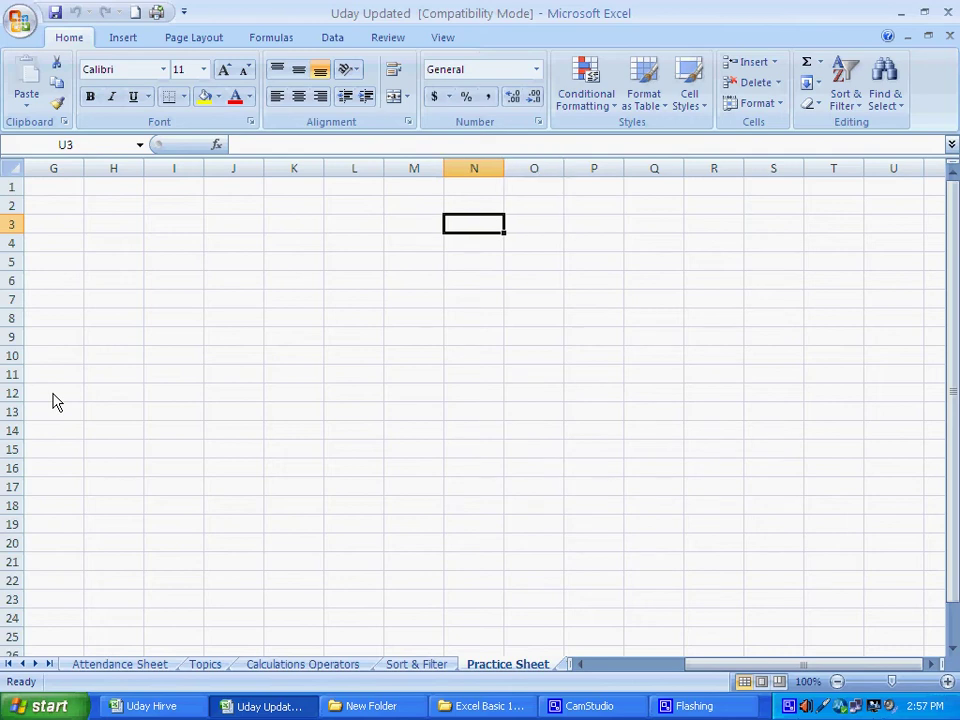
pyautogui.press('Left')
pyautogui.press('Left')
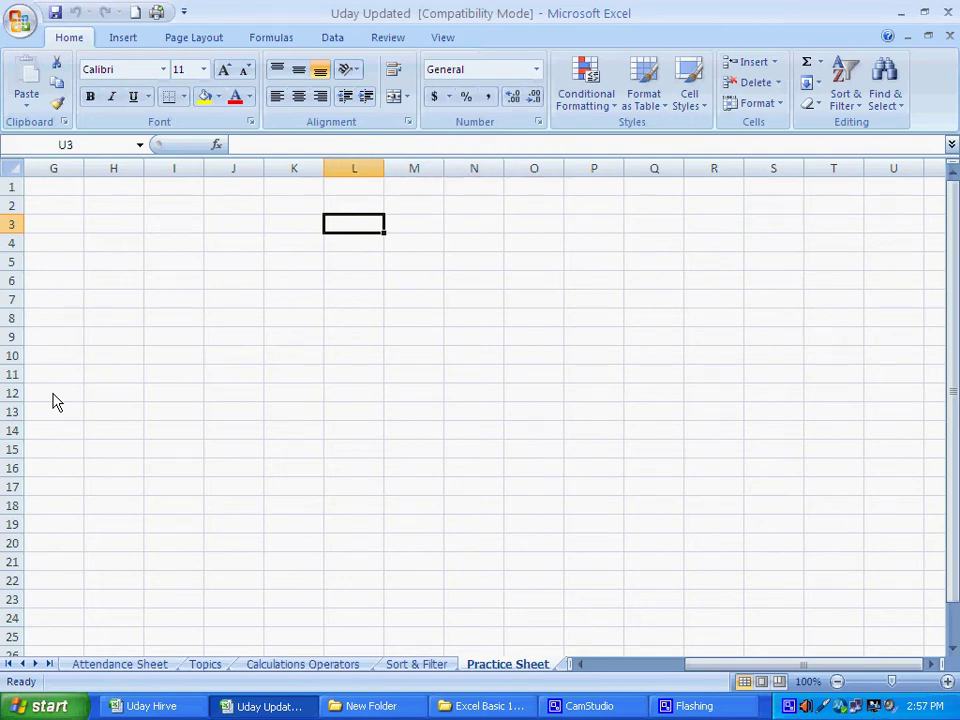
pyautogui.press('Left')
pyautogui.press('Left')
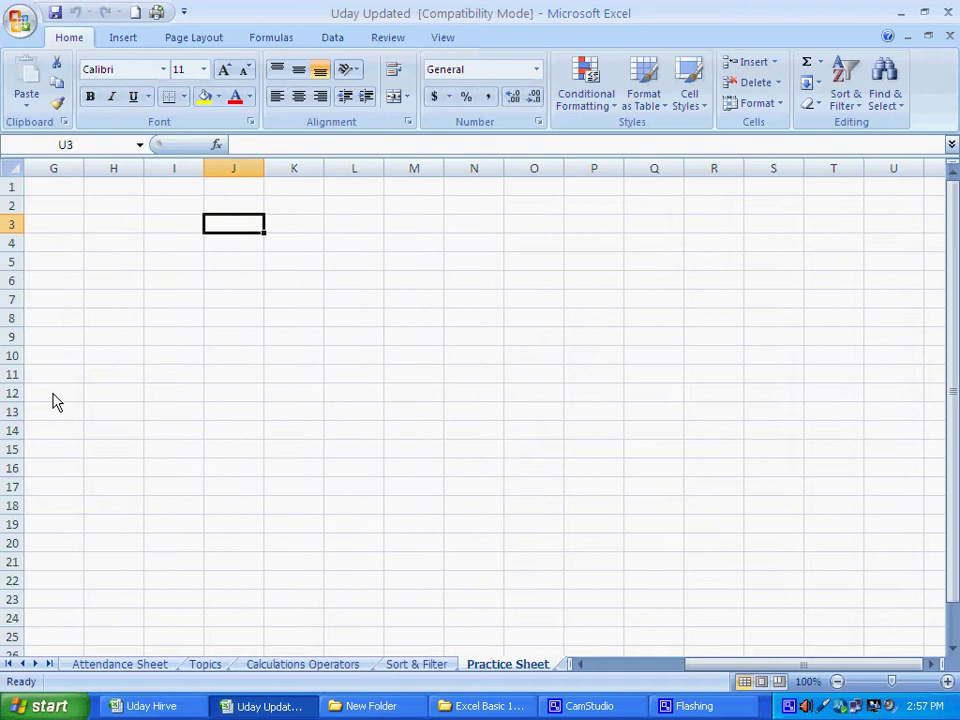
pyautogui.press('Left')
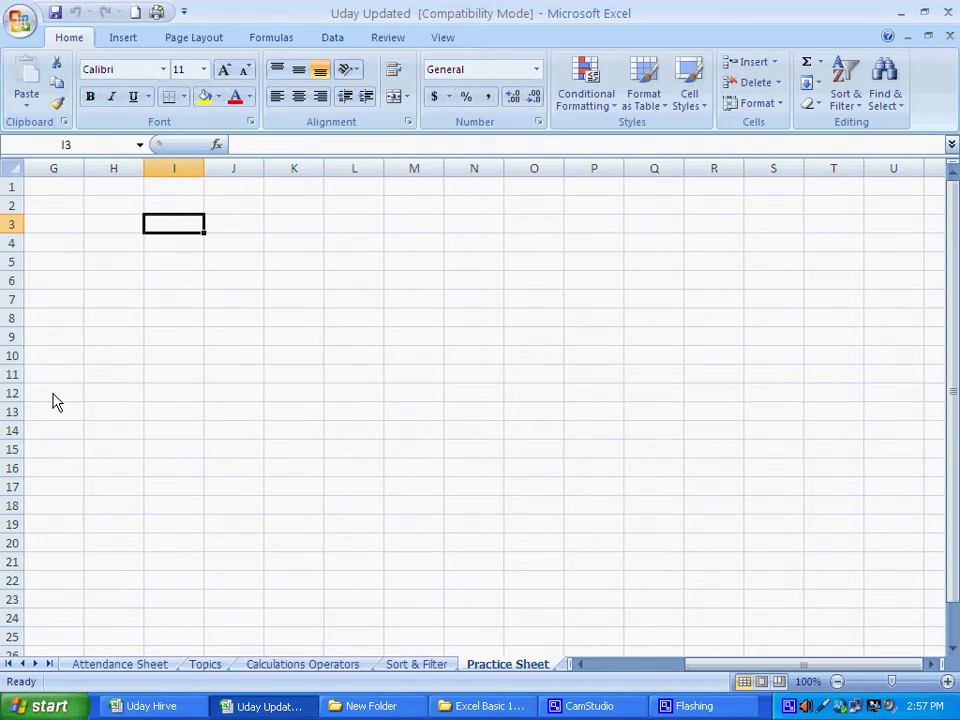
# Move the active cell forward along row 3 from I3 to U3
pyautogui.press('Right')
pyautogui.press('Right')
pyautogui.press('Right')
pyautogui.press('Right')
pyautogui.press('Right')
pyautogui.press('Right')
pyautogui.press('Right')
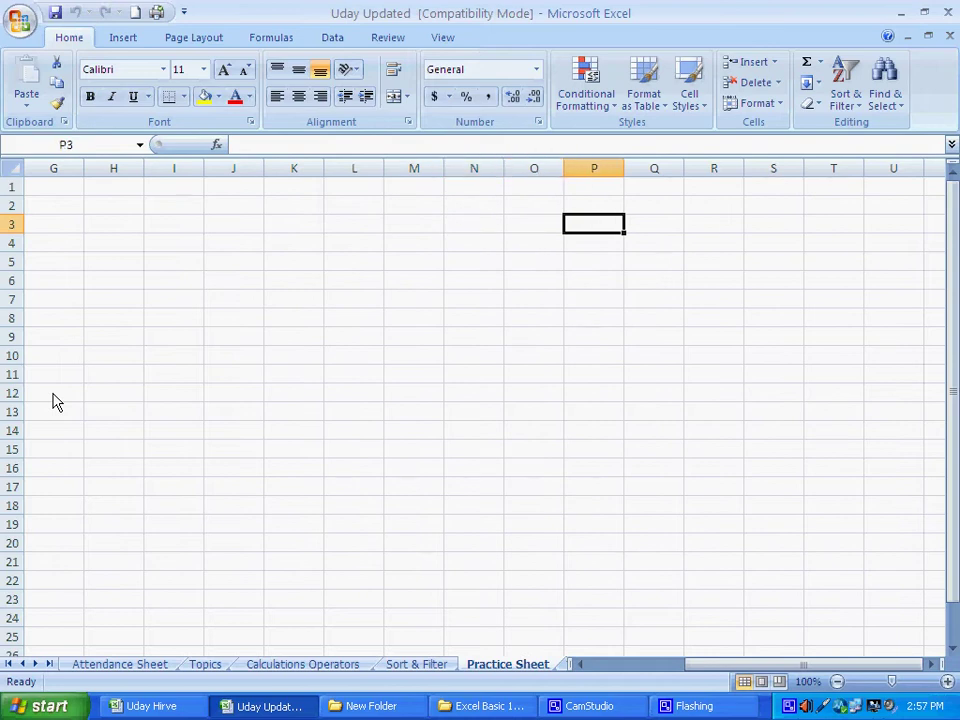
pyautogui.press('Right')
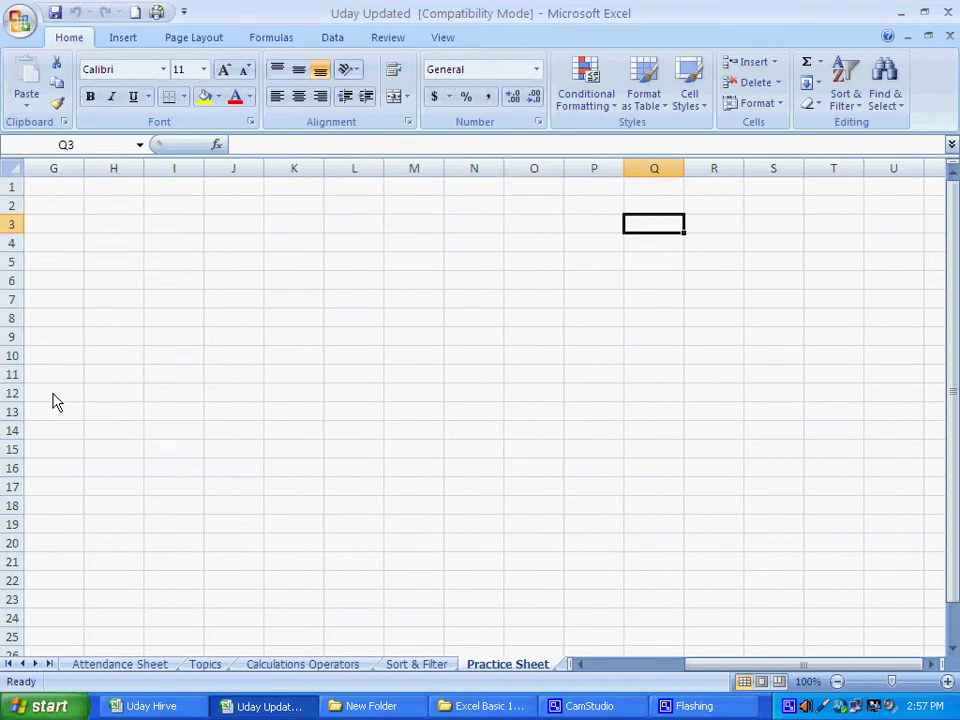
pyautogui.press('Right')
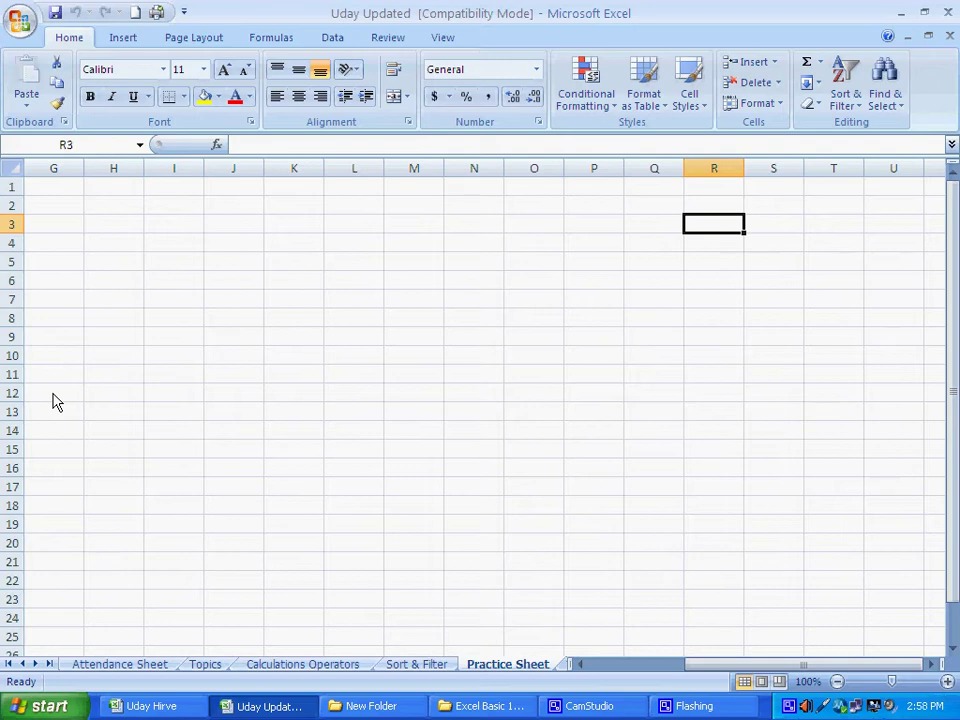
pyautogui.press('Right')
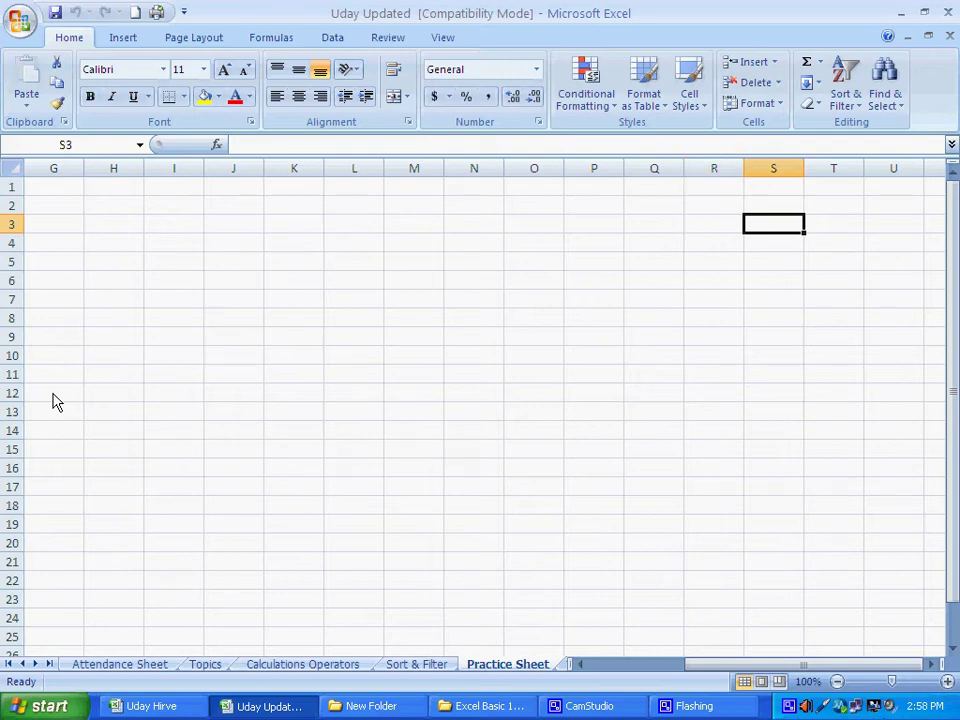
pyautogui.press('Right')
pyautogui.press('Right')
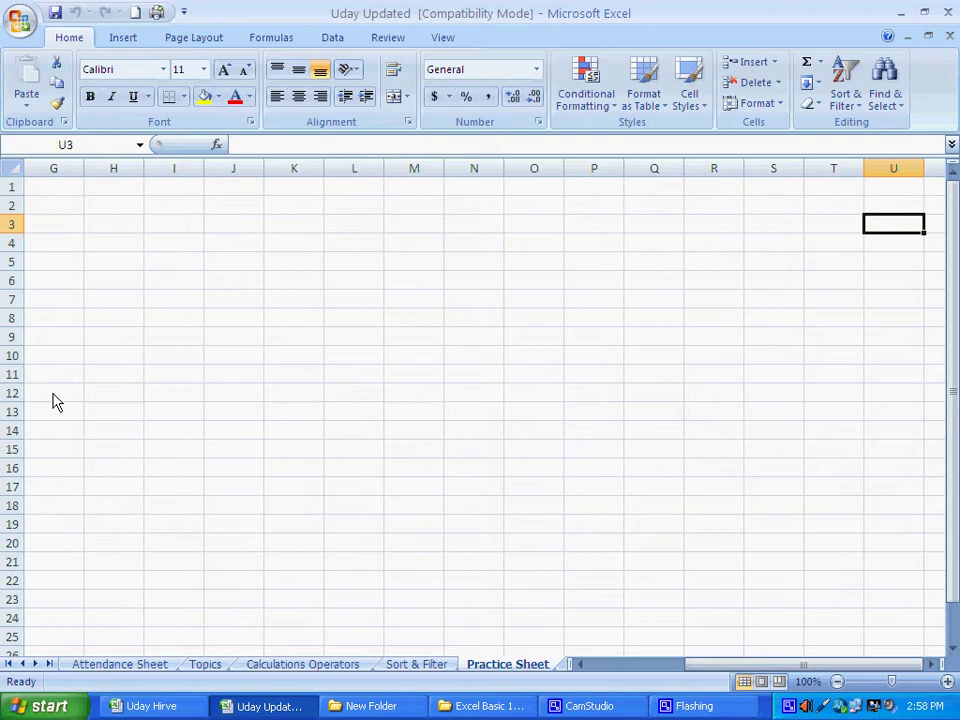
# Move the active cell back along row 3 one column at a time from U3 to Q3
pyautogui.press('Left')
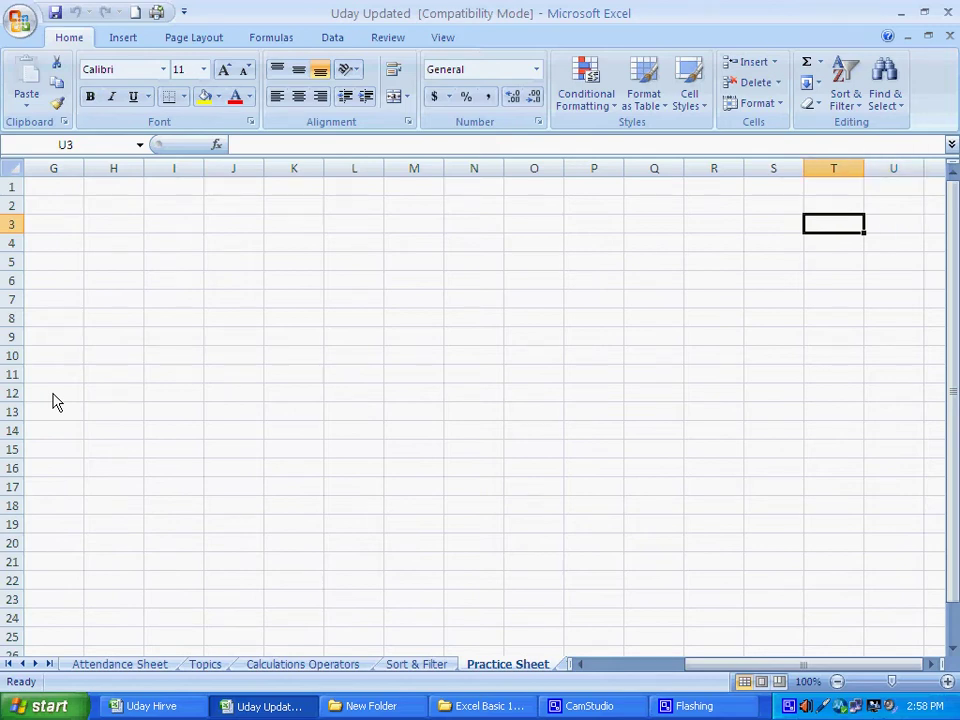
pyautogui.press('Left')
pyautogui.press('Left')
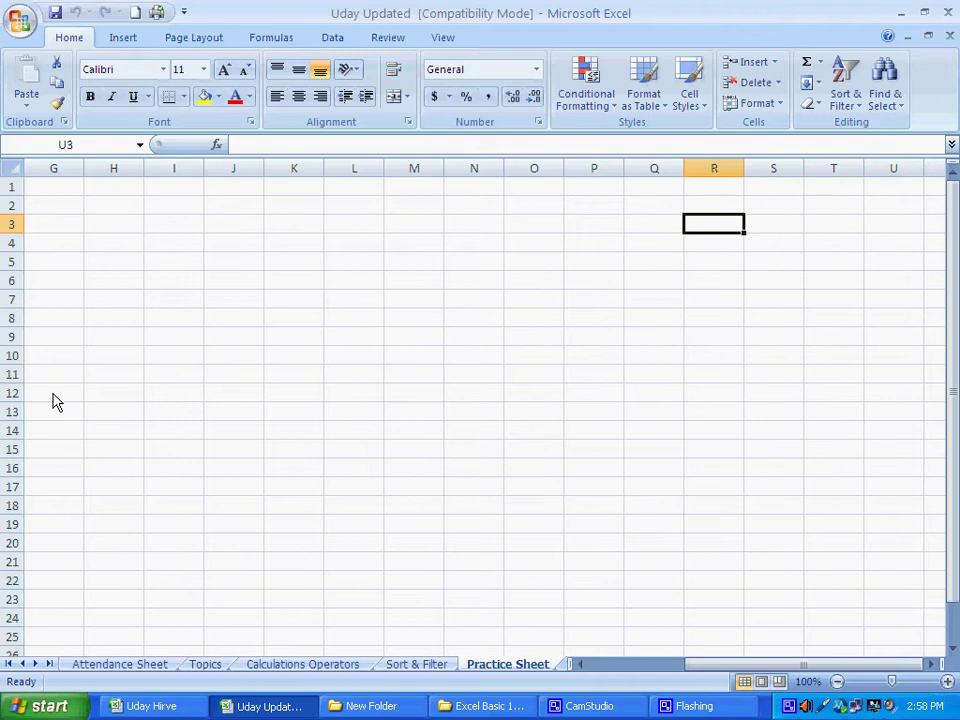
pyautogui.press('Left')
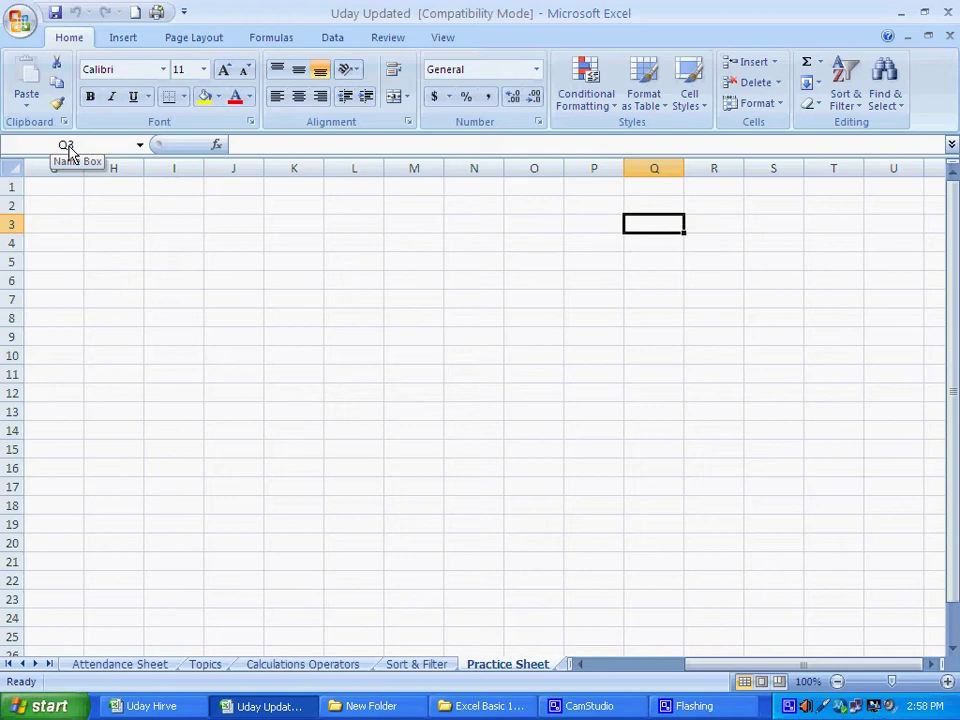
# Move the active cell forward along row 3 one column at a time from Q3 to AC3
pyautogui.press('Right')
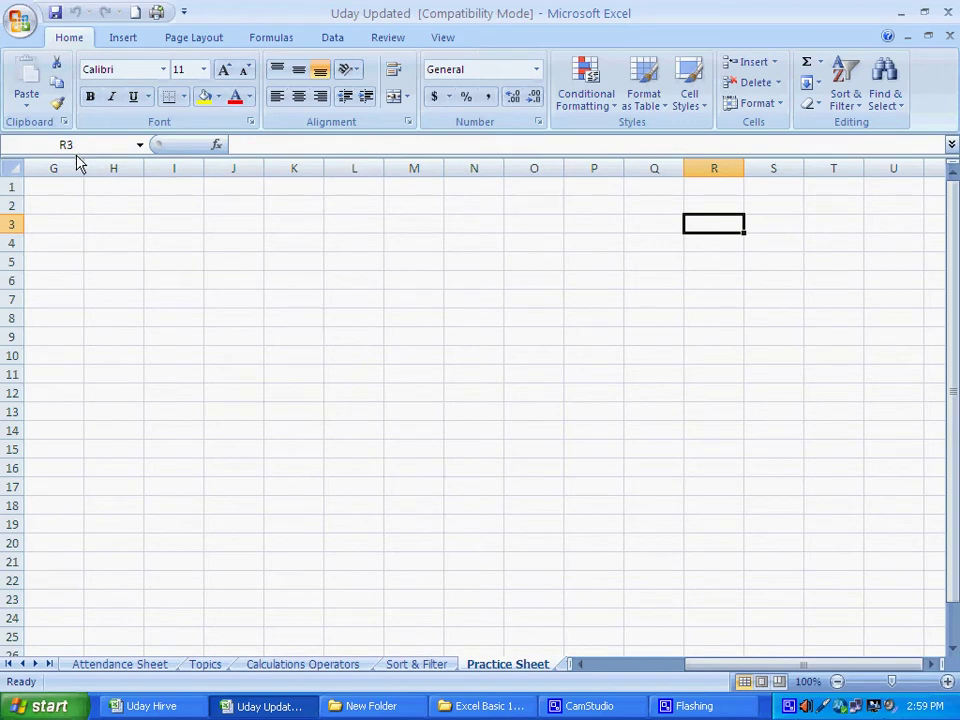
pyautogui.press('Right')
pyautogui.press('Right')
pyautogui.press('Right')
pyautogui.press('Right')
pyautogui.press('Right')
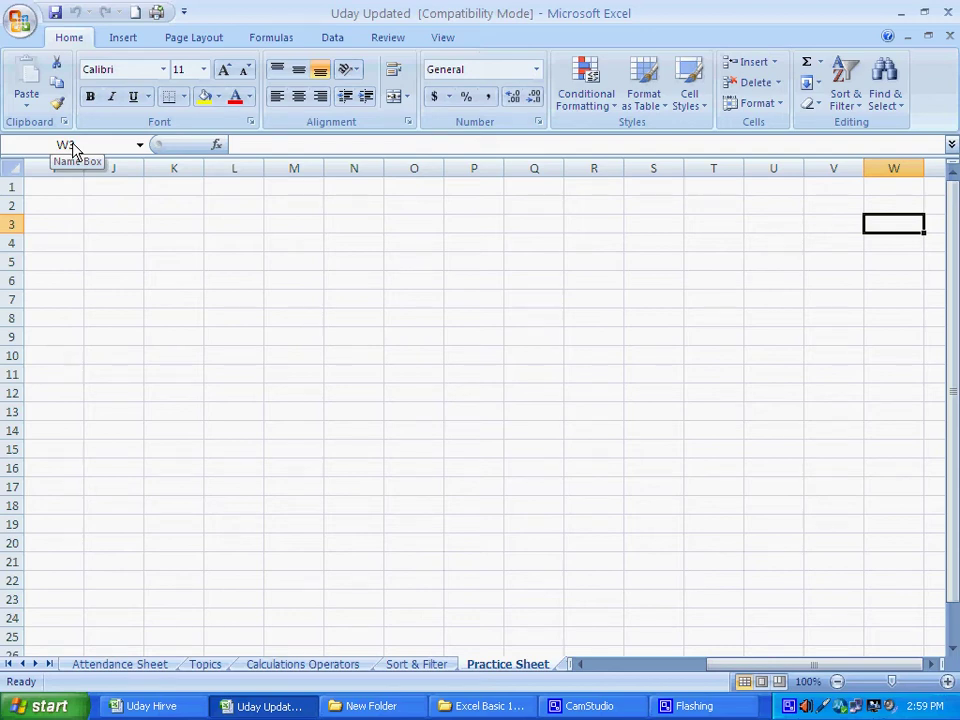
pyautogui.press('Right')
pyautogui.press('Right')
pyautogui.press('Right')
pyautogui.press('Right')
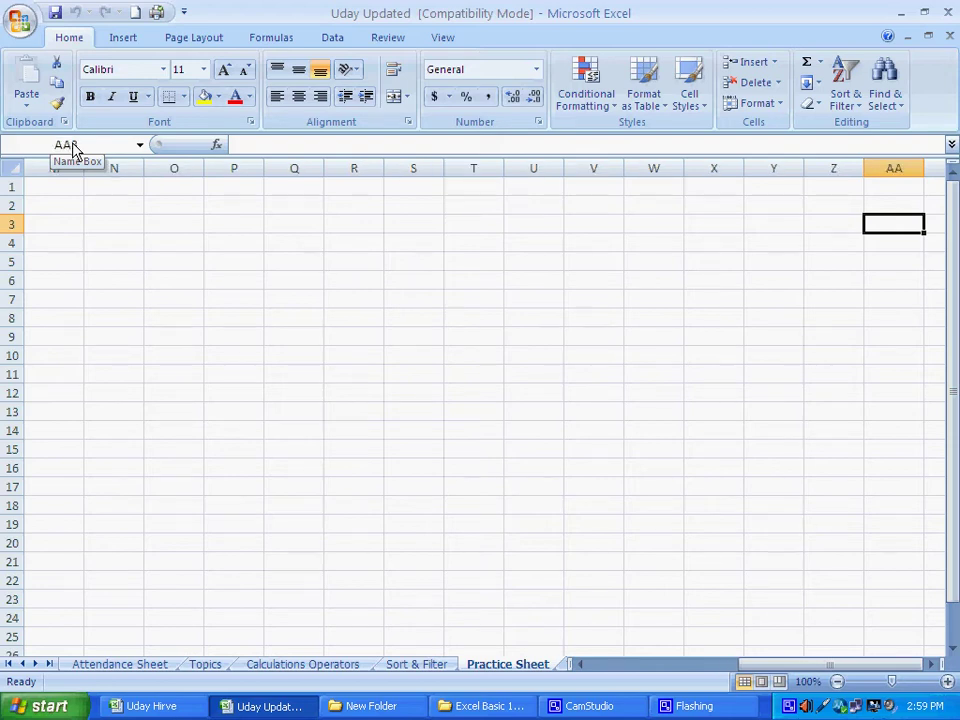
pyautogui.press('Right')
pyautogui.press('Right')
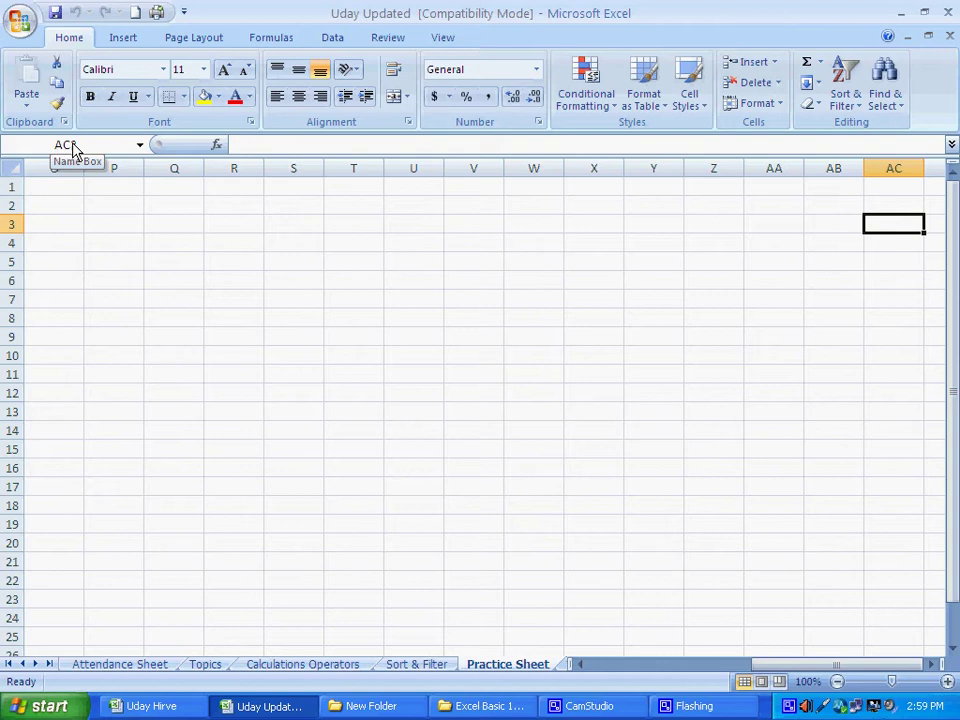
# Move the active cell back along row 3 one column at a time from AC3 to F3
pyautogui.press('Left')
pyautogui.press('Left')
pyautogui.press('Left')
pyautogui.press('Left')
pyautogui.press('Left')
pyautogui.press('Left')
pyautogui.press('Left')
pyautogui.press('Left')
pyautogui.press('Left')
pyautogui.press('Left')
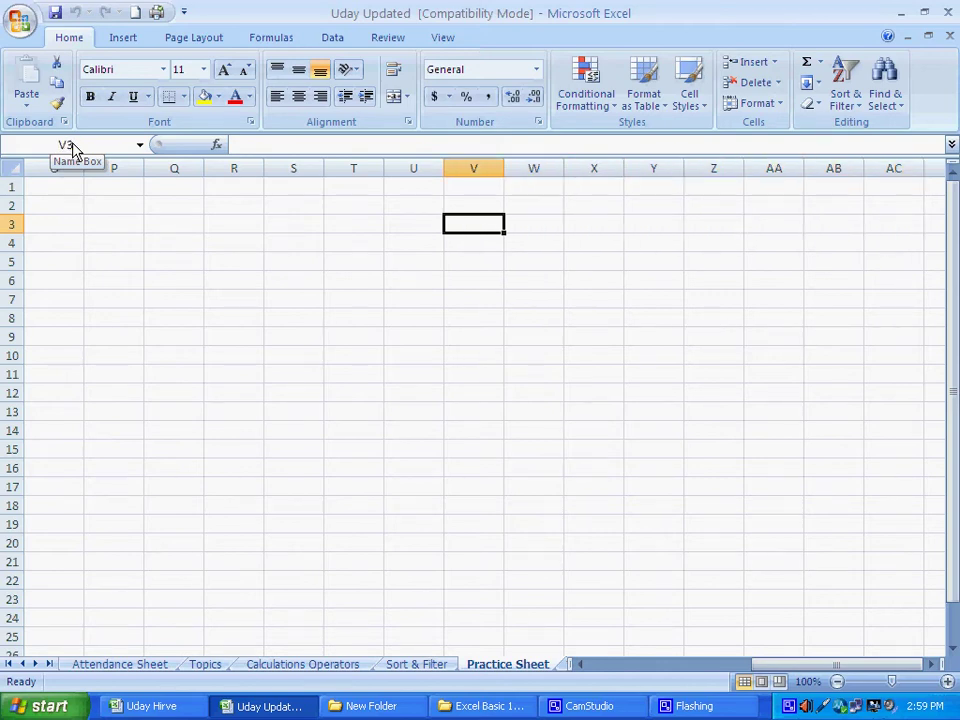
pyautogui.press('Left')
pyautogui.press('Left')
pyautogui.press('Left')
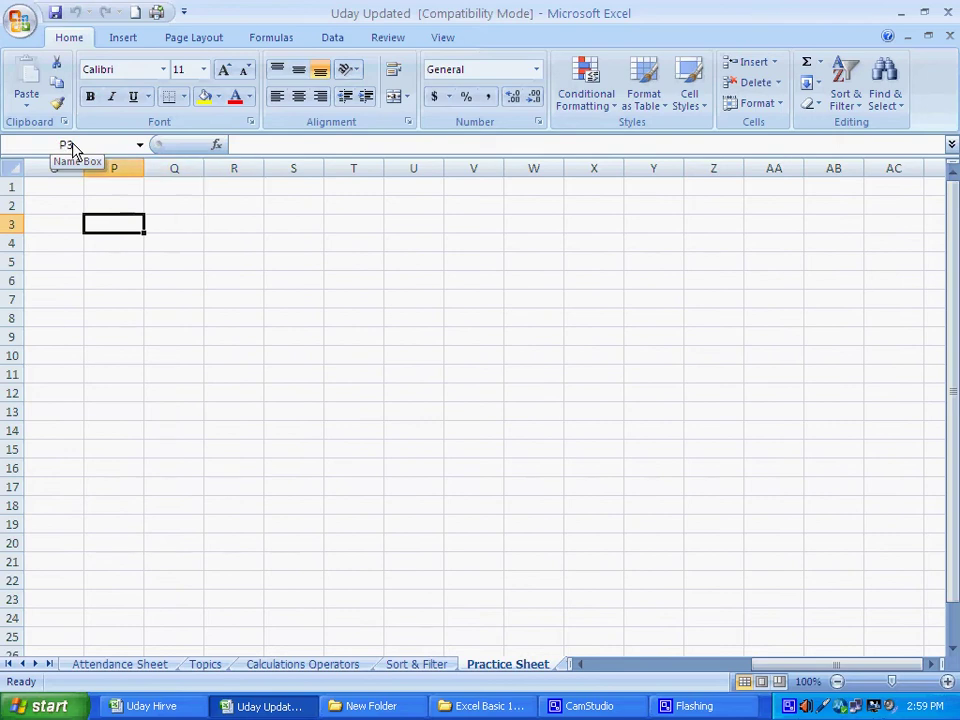
pyautogui.press('Left')
pyautogui.press('Left')
pyautogui.press('Left')
pyautogui.press('Left')
pyautogui.press('Left')
pyautogui.press('Left')
pyautogui.press('Left')
pyautogui.press('Left')
pyautogui.press('Left')
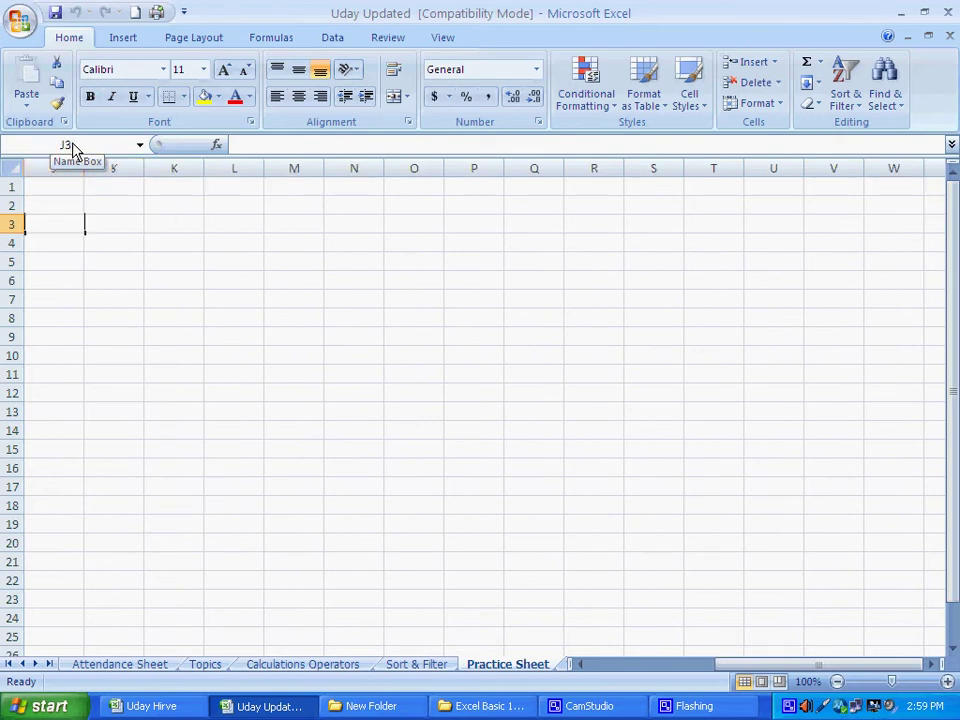
pyautogui.press('Left')
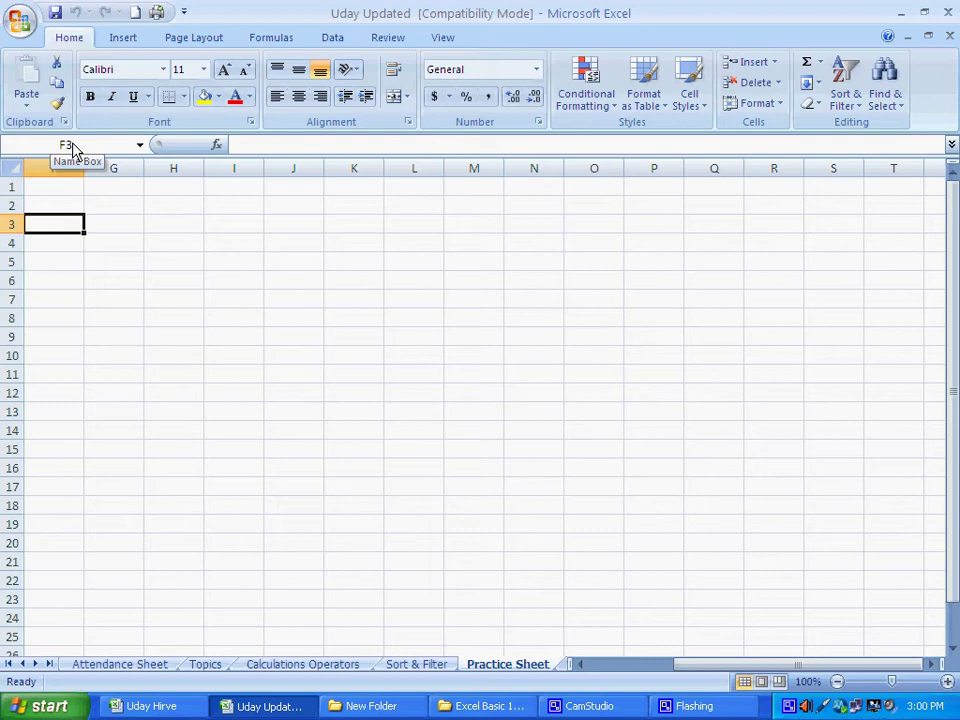
# Move the active cell down two screens from F3 to F53 and back up two screens to F3
pyautogui.press('pagedown')
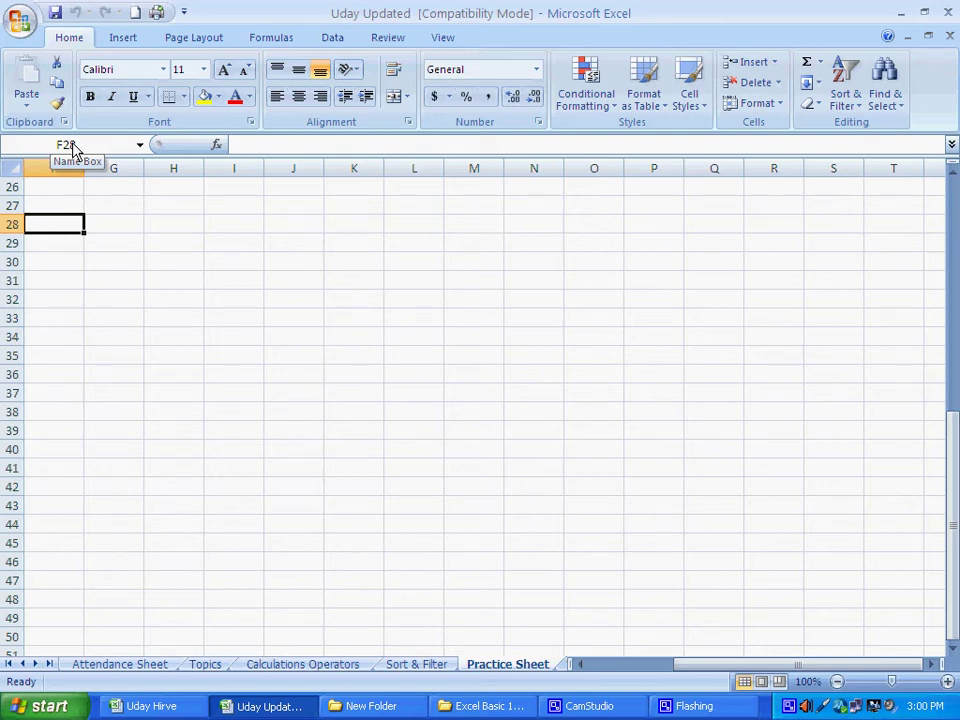
pyautogui.press('pagedown')
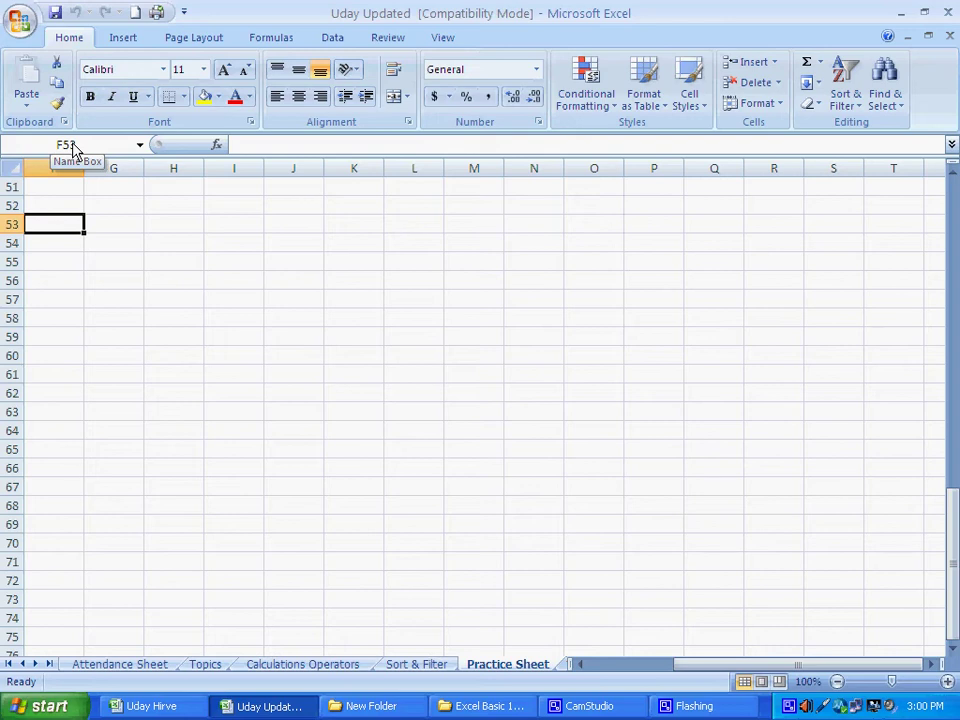
pyautogui.press('pageup')
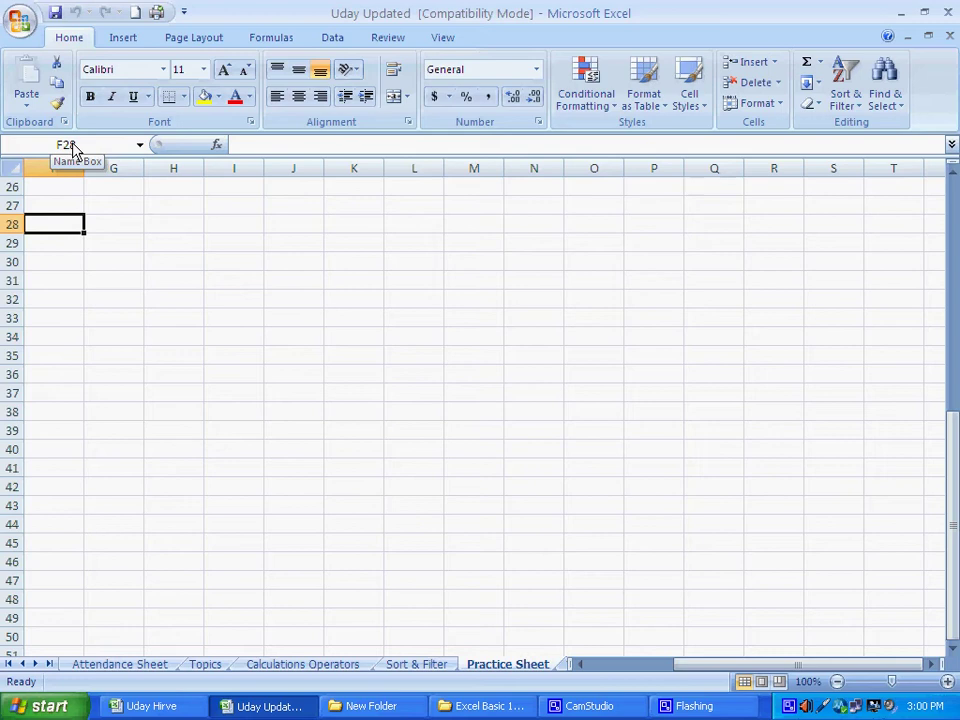
pyautogui.press('pageup')
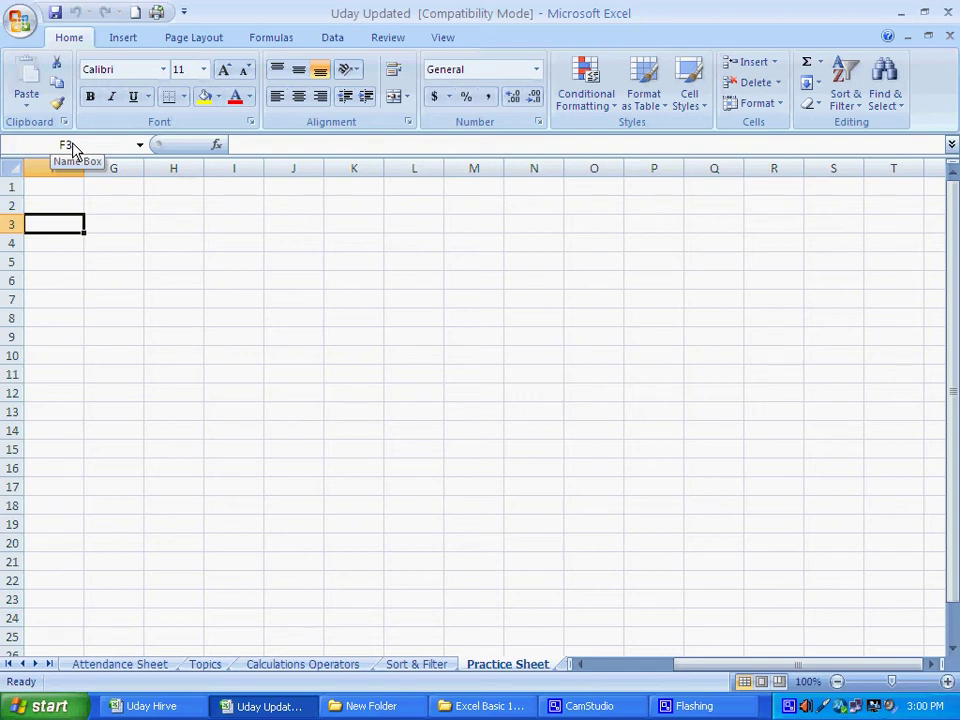
# Move the active cell down column F one screen at a time to F278 and return it directly to A1
pyautogui.press('pagedown')
pyautogui.press('pagedown')
pyautogui.press('pagedown')
pyautogui.press('pagedown')
pyautogui.press('pagedown')
pyautogui.press('pagedown')
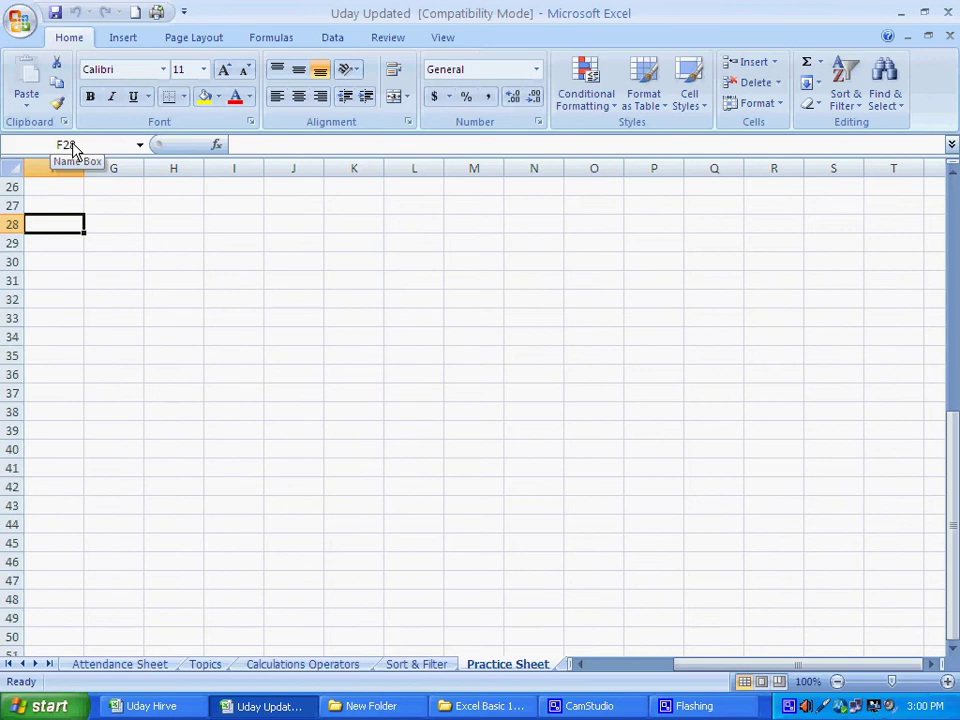
pyautogui.press('pagedown')
pyautogui.press('pagedown')
pyautogui.press('pagedown')
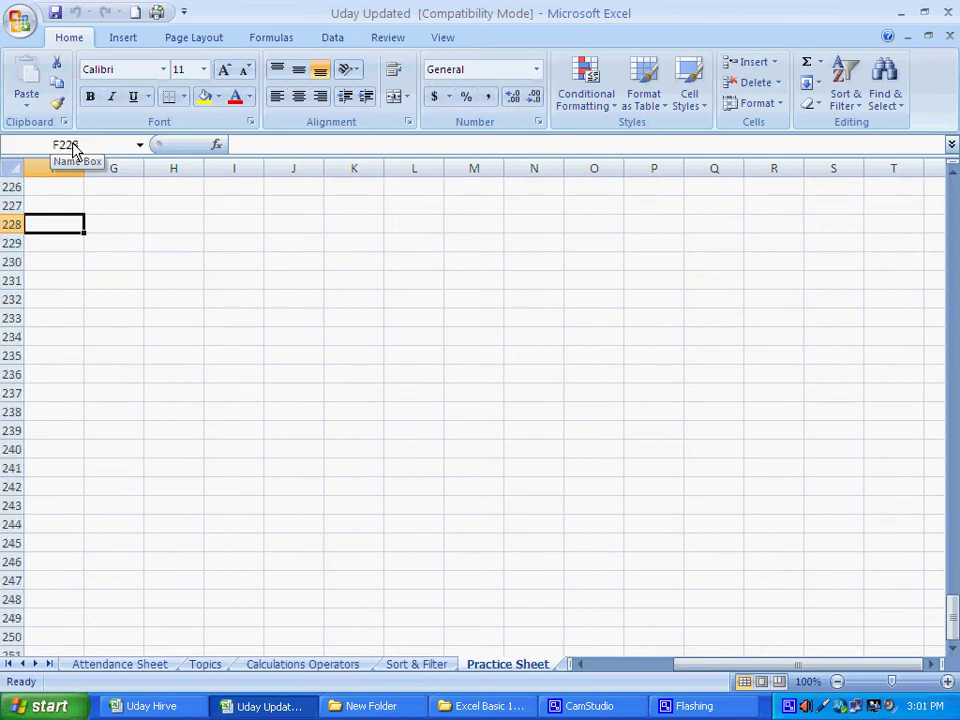
pyautogui.press('pagedown')
pyautogui.press('pagedown')
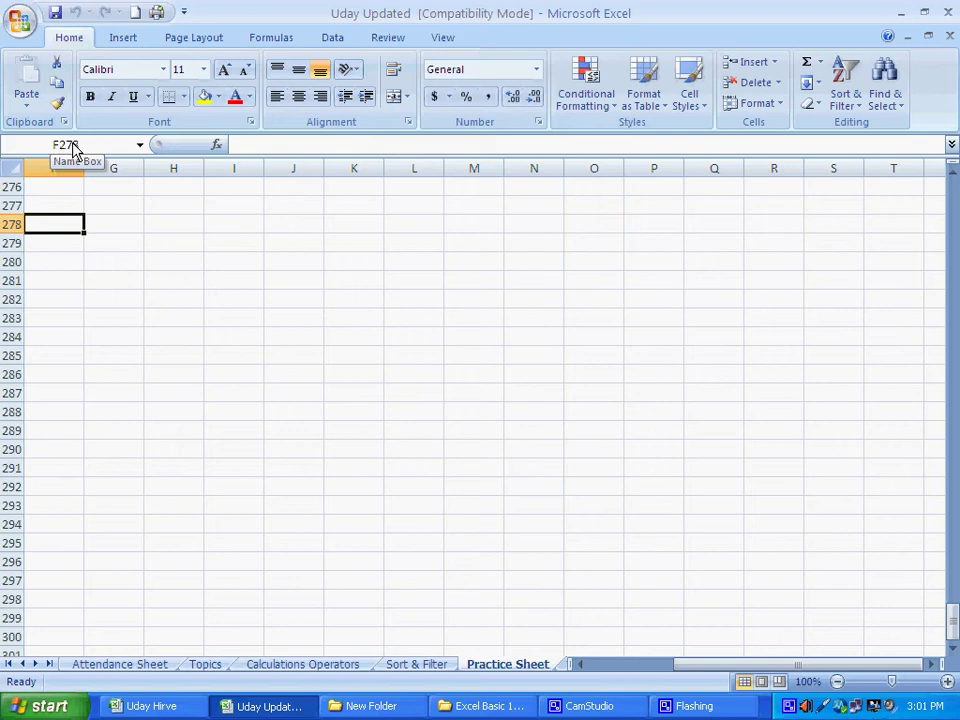
pyautogui.hotkey('ctrl', 'Home')
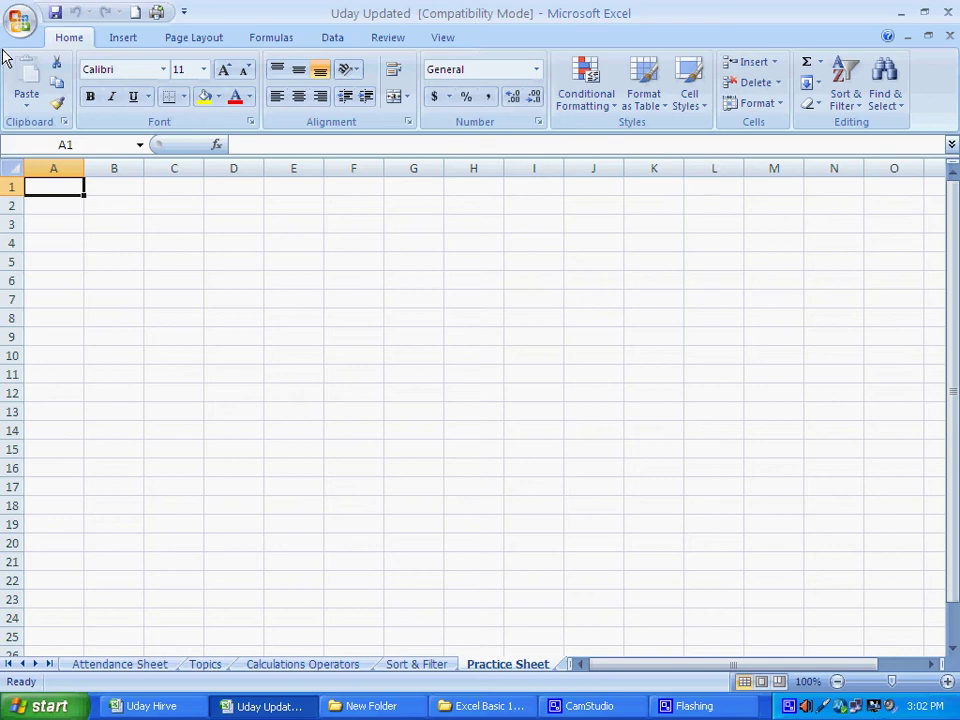
pyautogui.click(711, 710)
pyautogui.click(604, 712)
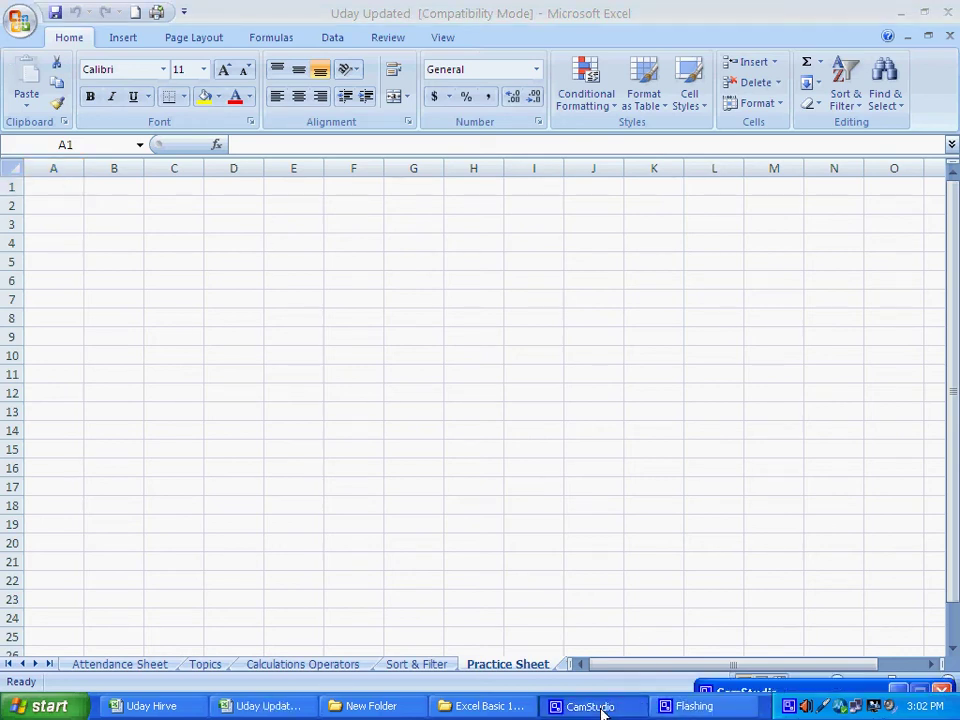
pyautogui.click(690, 711)
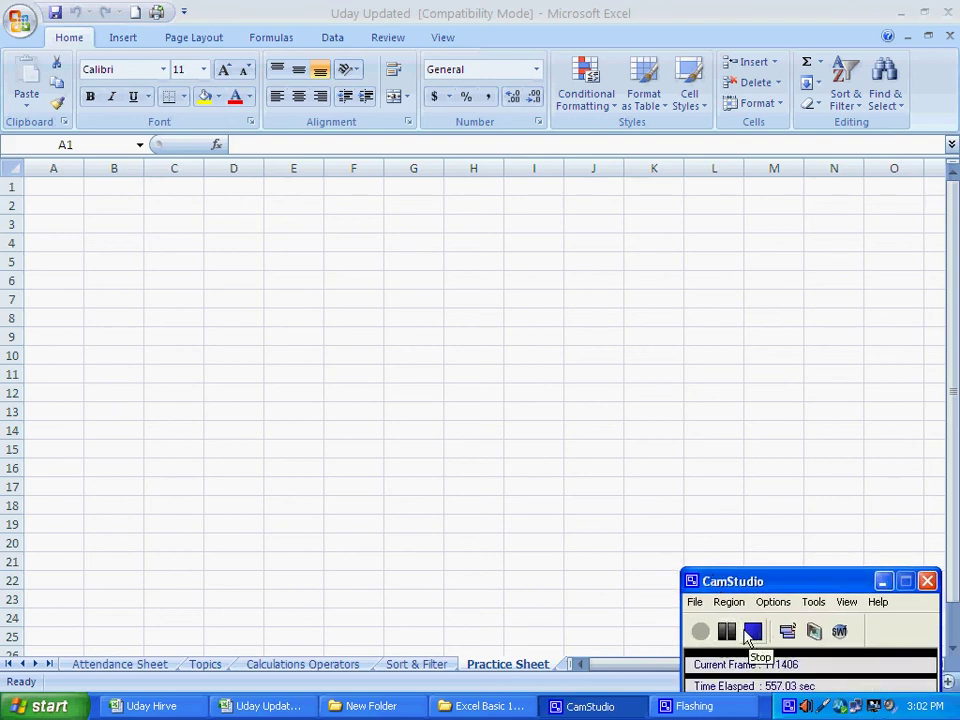
pyautogui.click(732, 637)
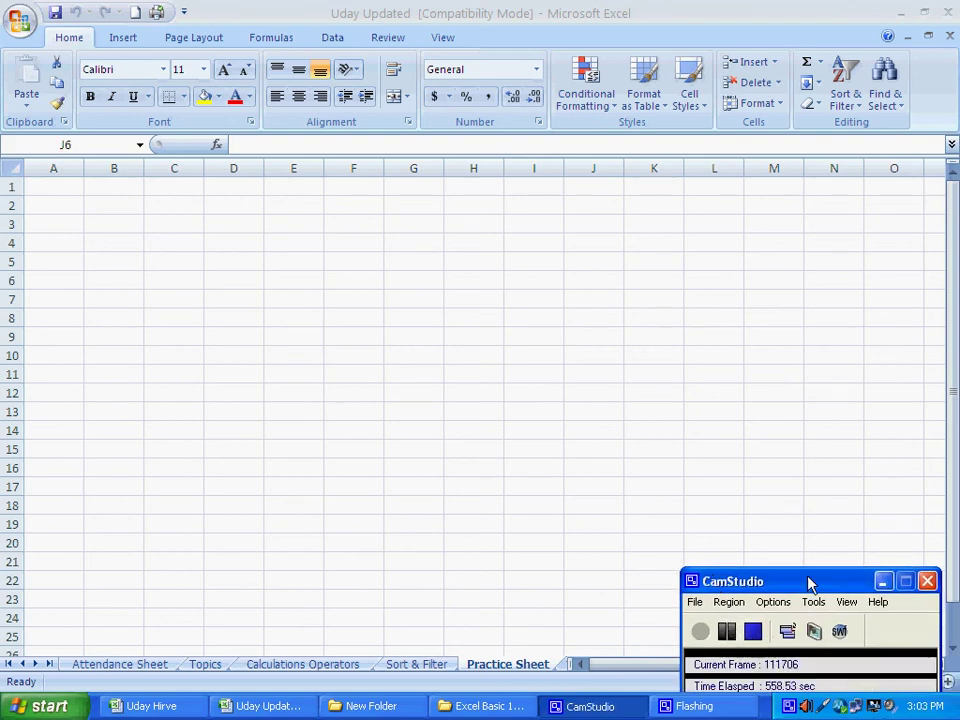
pyautogui.click(882, 580)
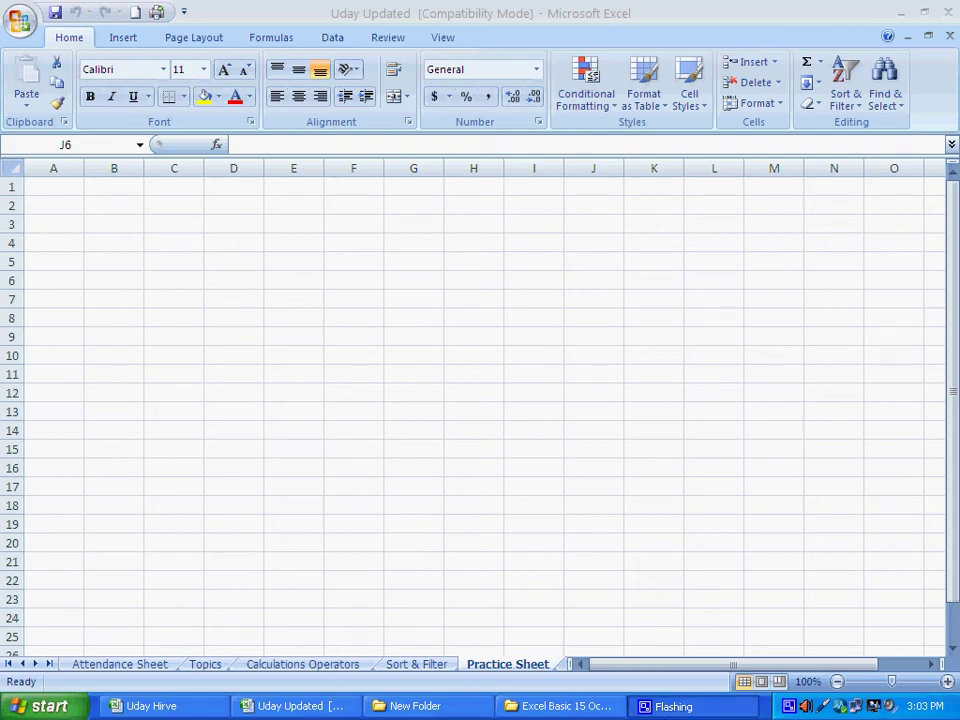
pyautogui.click(595, 713)
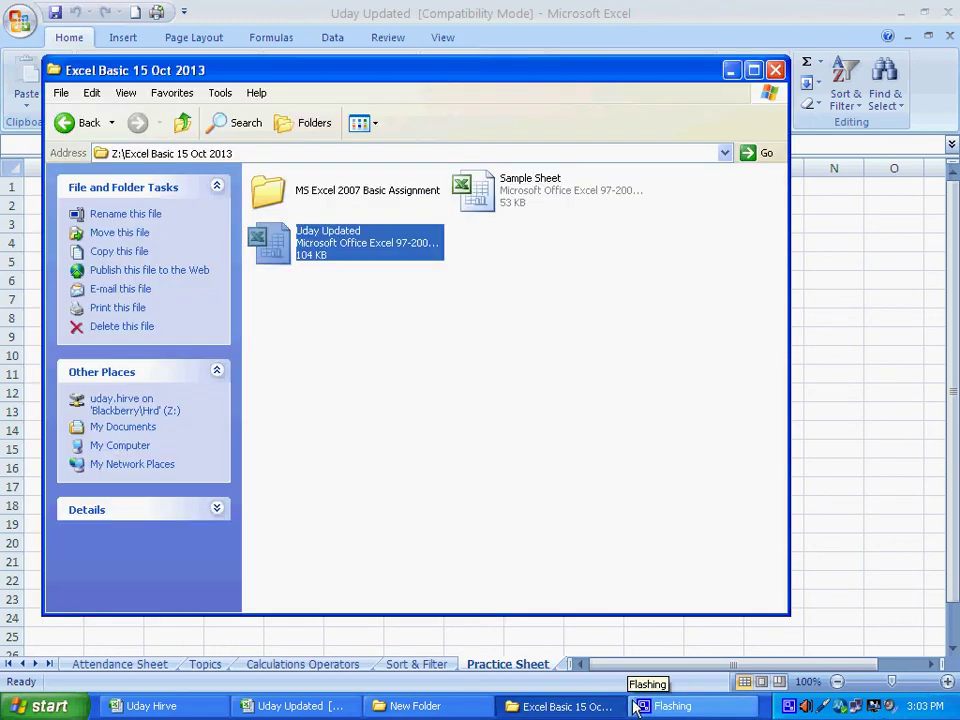
pyautogui.click(662, 712)
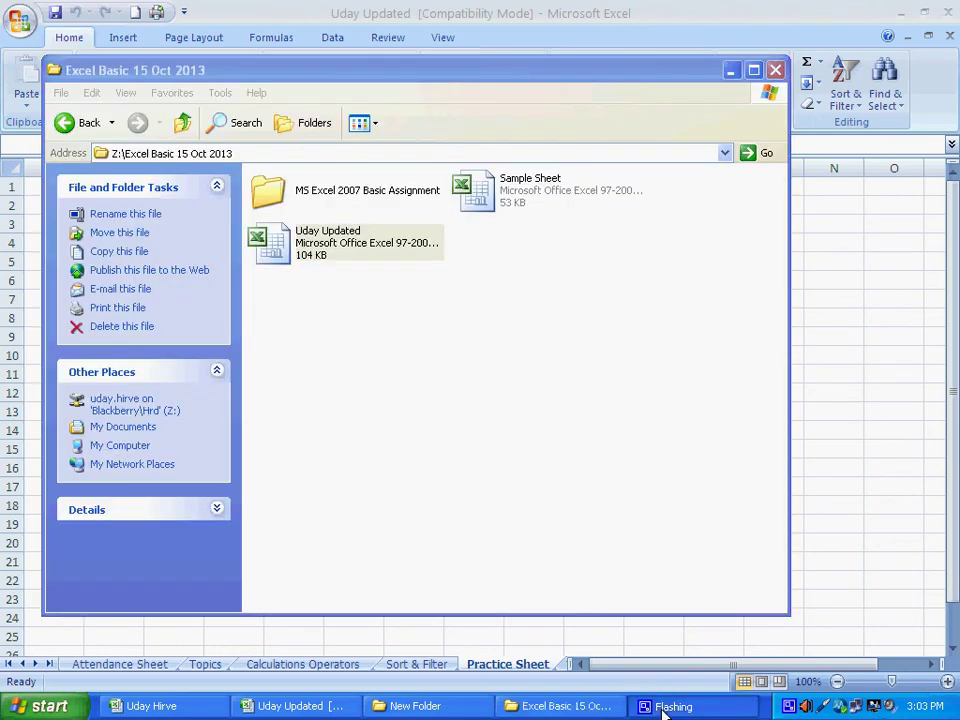
pyautogui.click(601, 711)
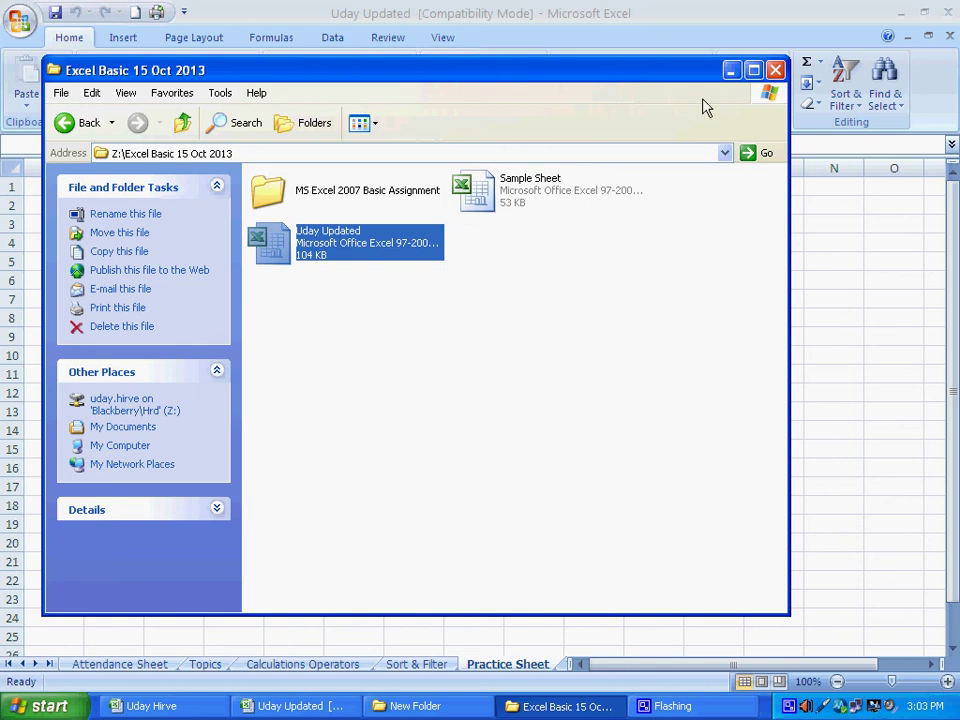
pyautogui.click(731, 70)
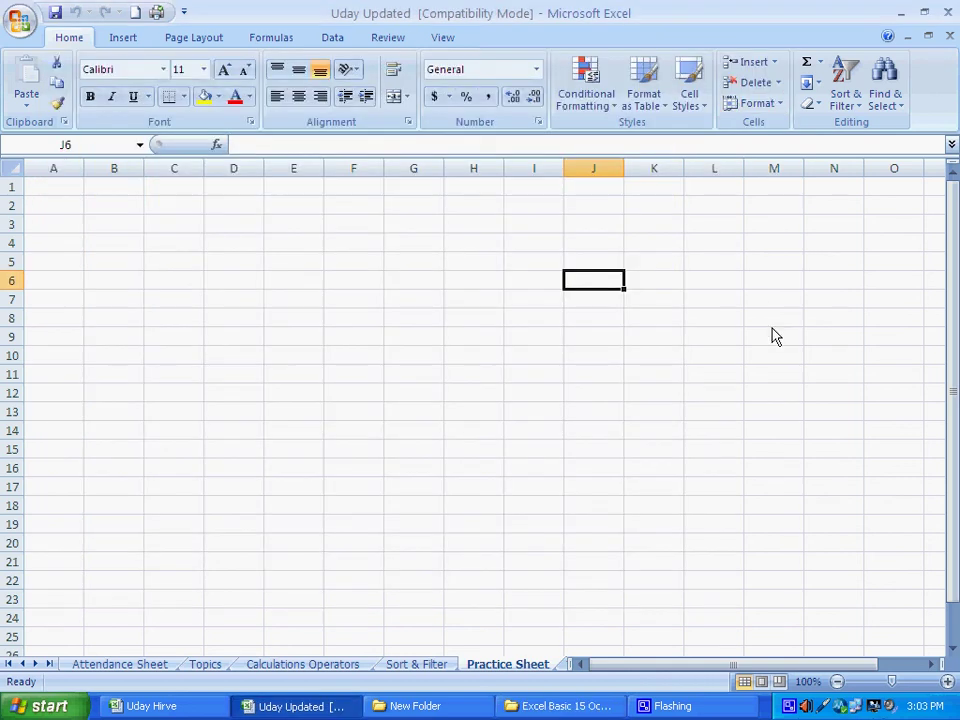
pyautogui.doubleClick(789, 707)
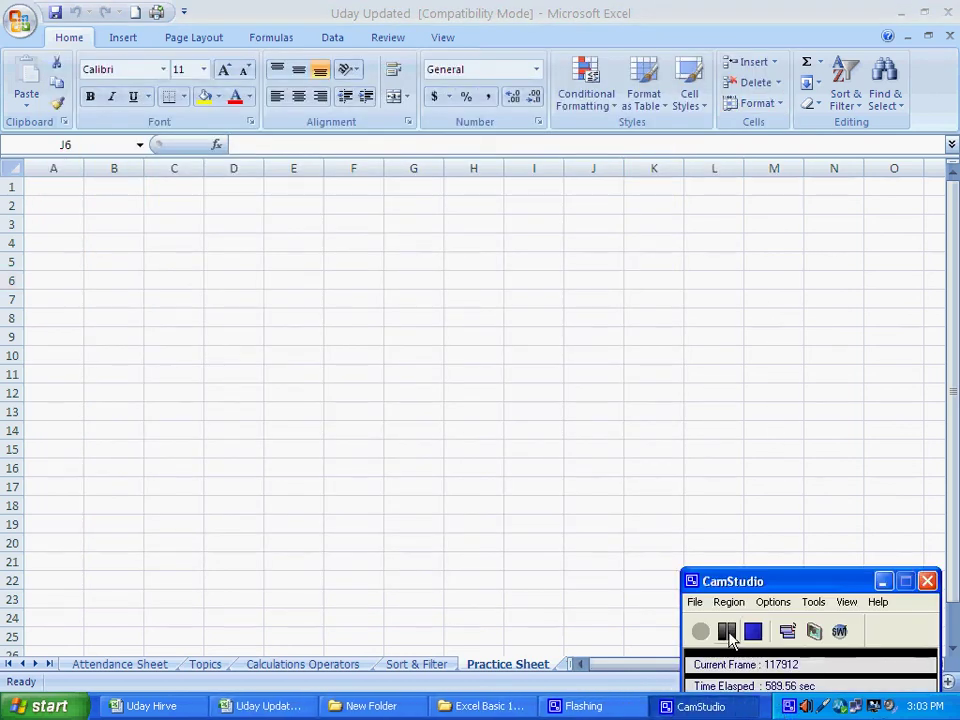
pyautogui.click(884, 582)
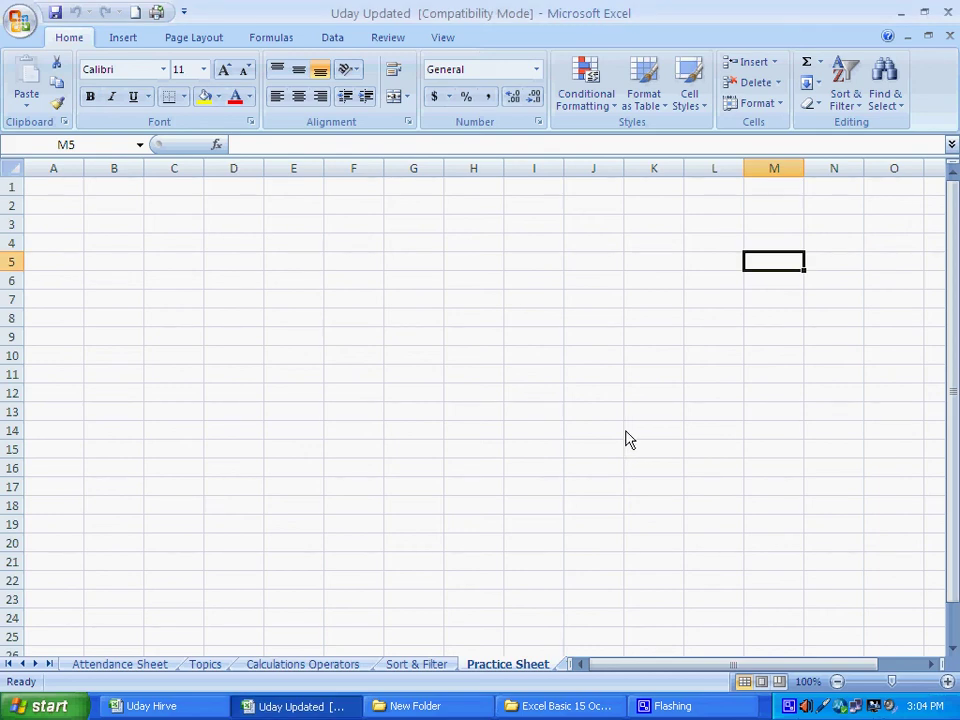
# Switch back through the worksheets one at a time from Practice Sheet to Attendance Sheet
pyautogui.hotkey('ctrl', 'pageup')
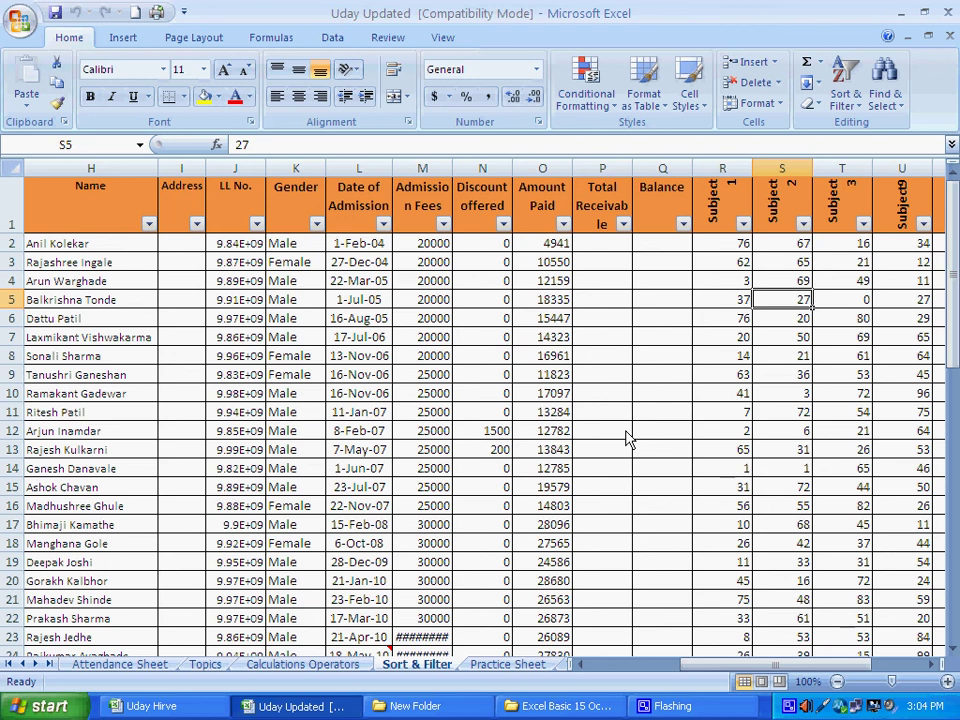
pyautogui.hotkey('ctrl', 'pageup')
pyautogui.hotkey('ctrl', 'pageup')
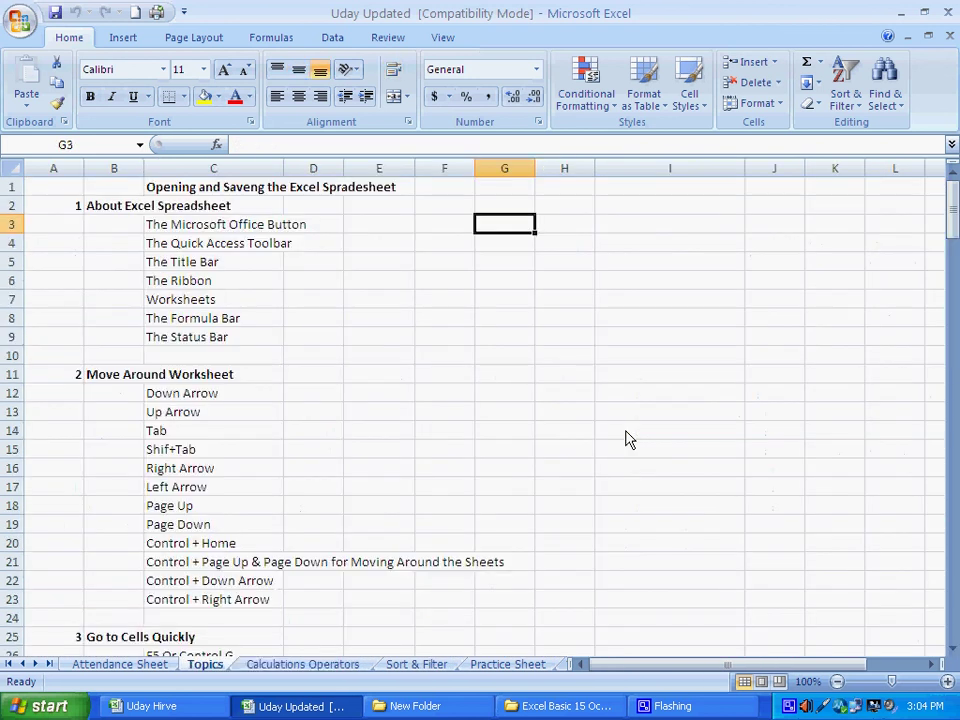
pyautogui.hotkey('ctrl', 'pageup')
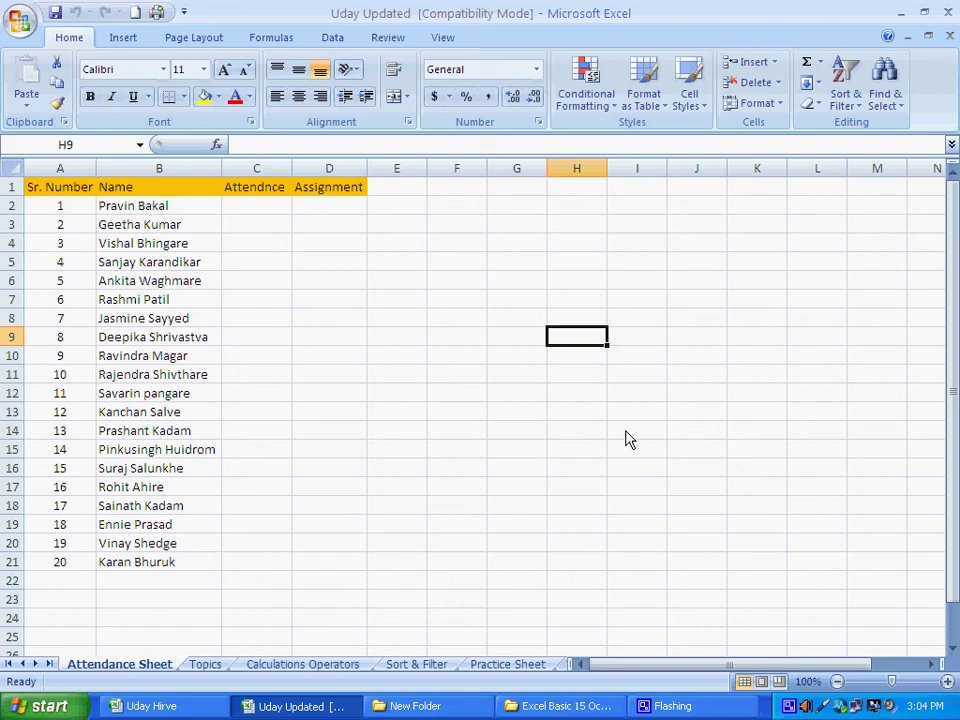
# Switch forward through the worksheets one at a time from Attendance Sheet to Sort & Filter
pyautogui.hotkey('ctrl', 'pagedown')
pyautogui.hotkey('ctrl', 'pagedown')
pyautogui.hotkey('ctrl', 'pagedown')
pyautogui.hotkey('ctrl', 'pagedown')
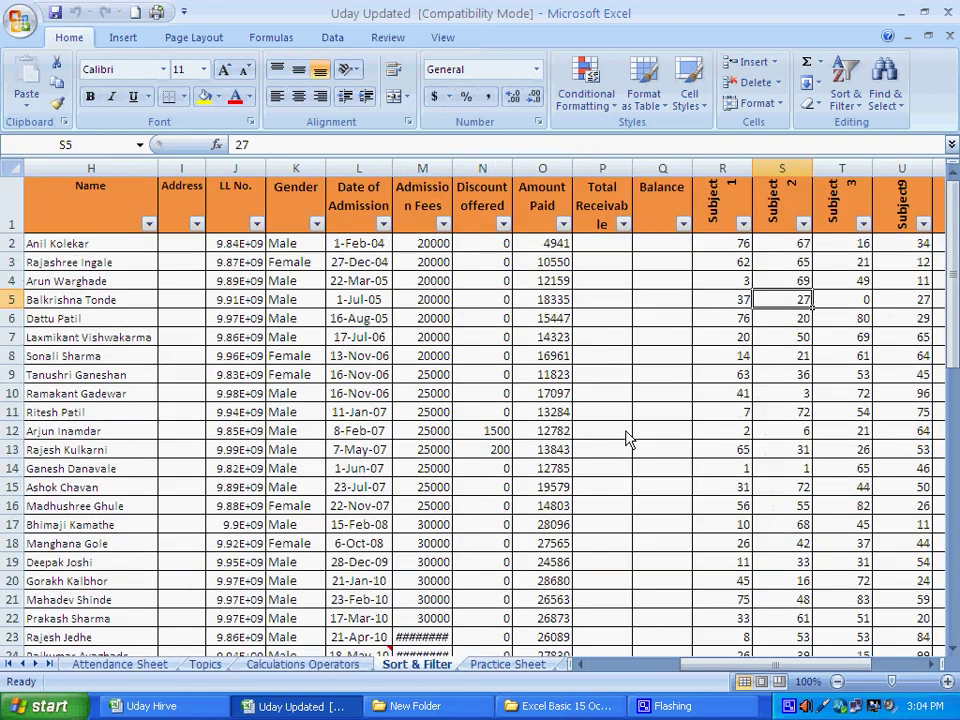
# Switch back and forth among the neighbouring worksheets as far as Practice Sheet, finishing on Sort & Filter
pyautogui.hotkey('ctrl', 'pageup')
pyautogui.hotkey('ctrl', 'pageup')
pyautogui.hotkey('ctrl', 'pagedown')
pyautogui.hotkey('ctrl', 'pagedown')
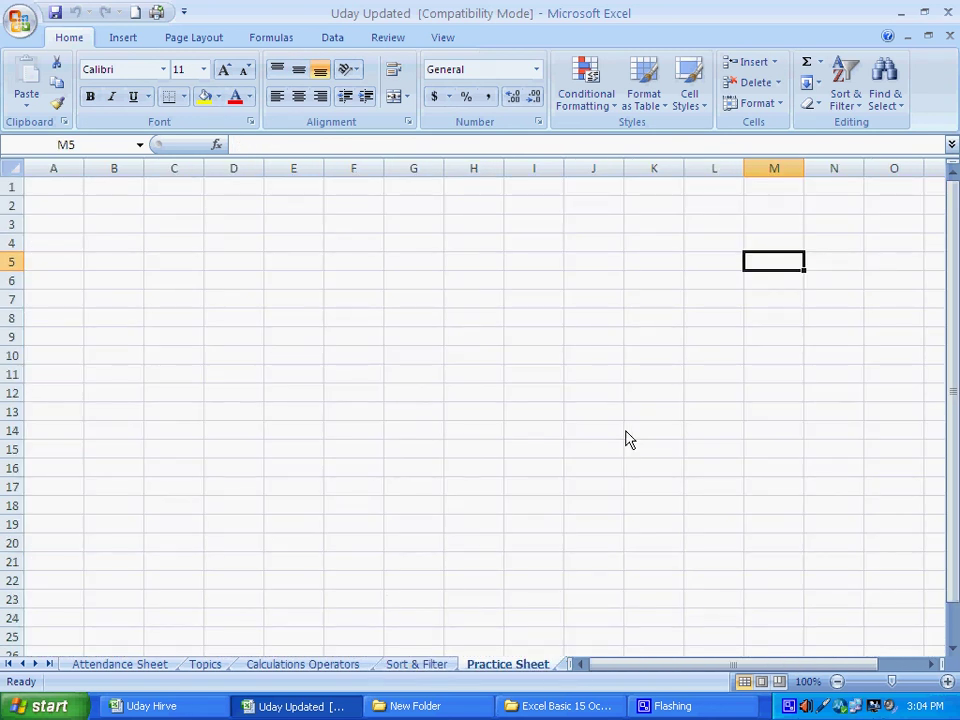
pyautogui.hotkey('ctrl', 'pageup')
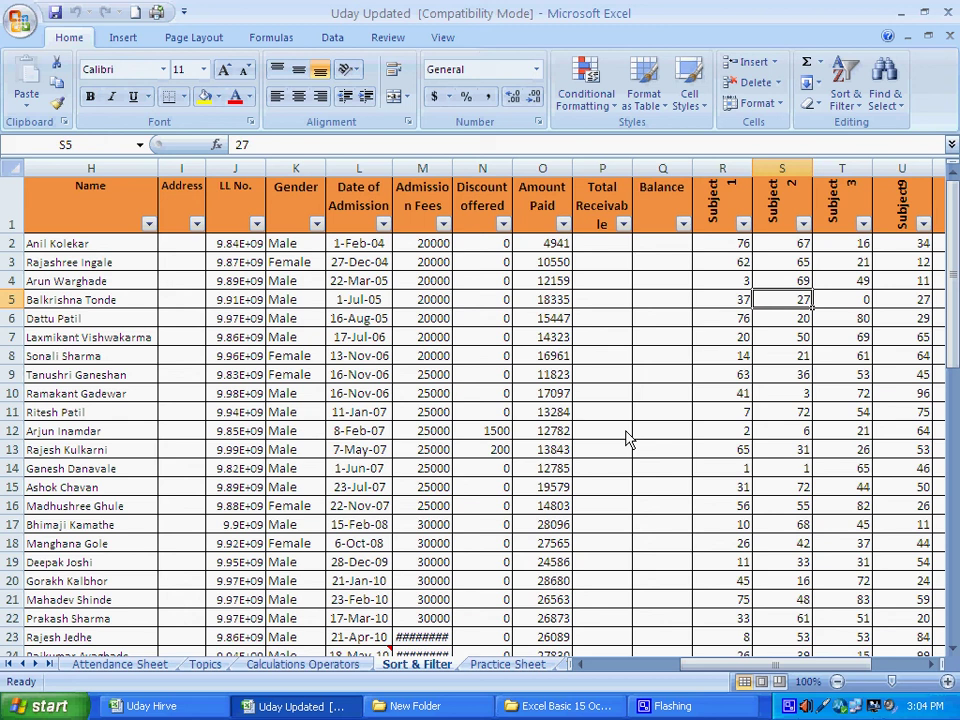
# Switch to Practice Sheet and back to Sort & Filter, then open Practice Sheet again and select cell A1
pyautogui.hotkey('ctrl', 'pagedown')
pyautogui.hotkey('ctrl', 'pageup')
pyautogui.click(518, 664)
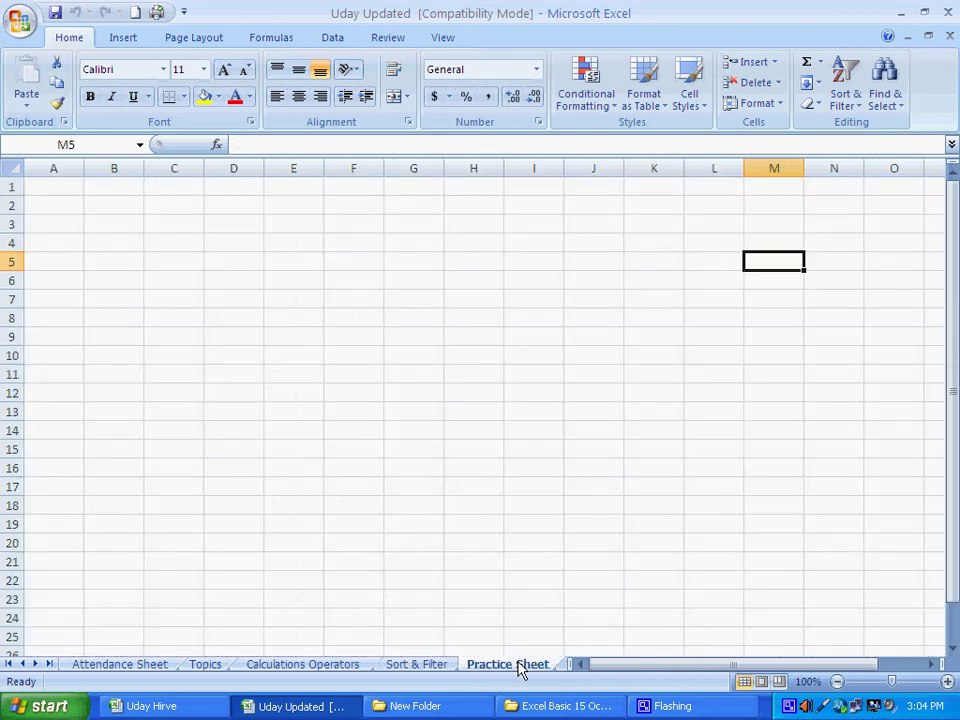
pyautogui.click(71, 196)
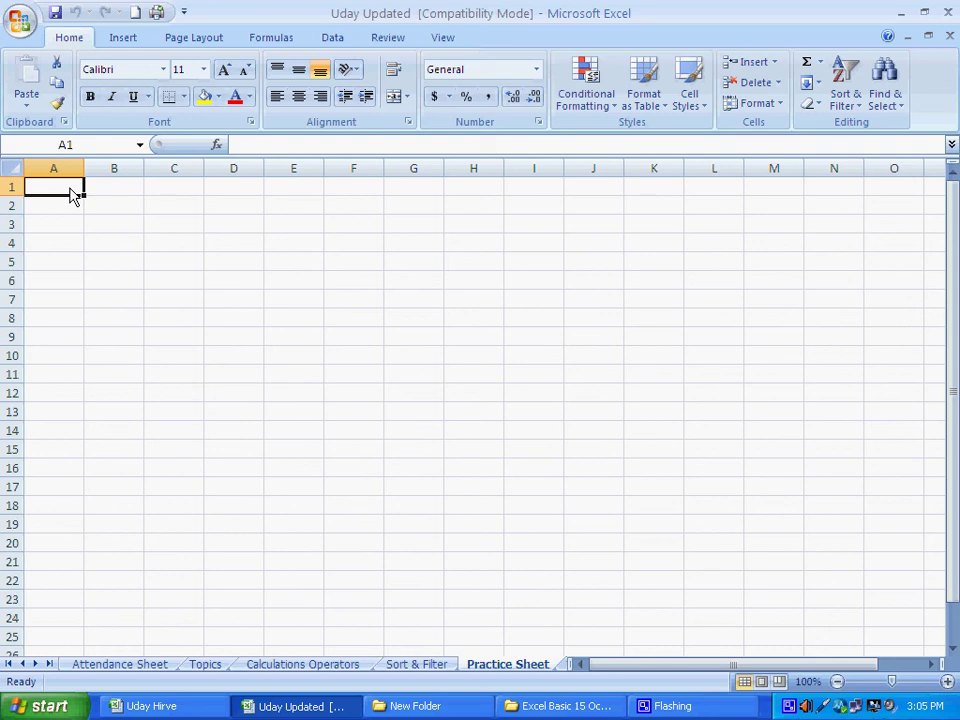
# Jump the active cell to the last row at A65536, across to the last column at IV65536, and directly back to A1
pyautogui.hotkey('ctrl', 'Down')
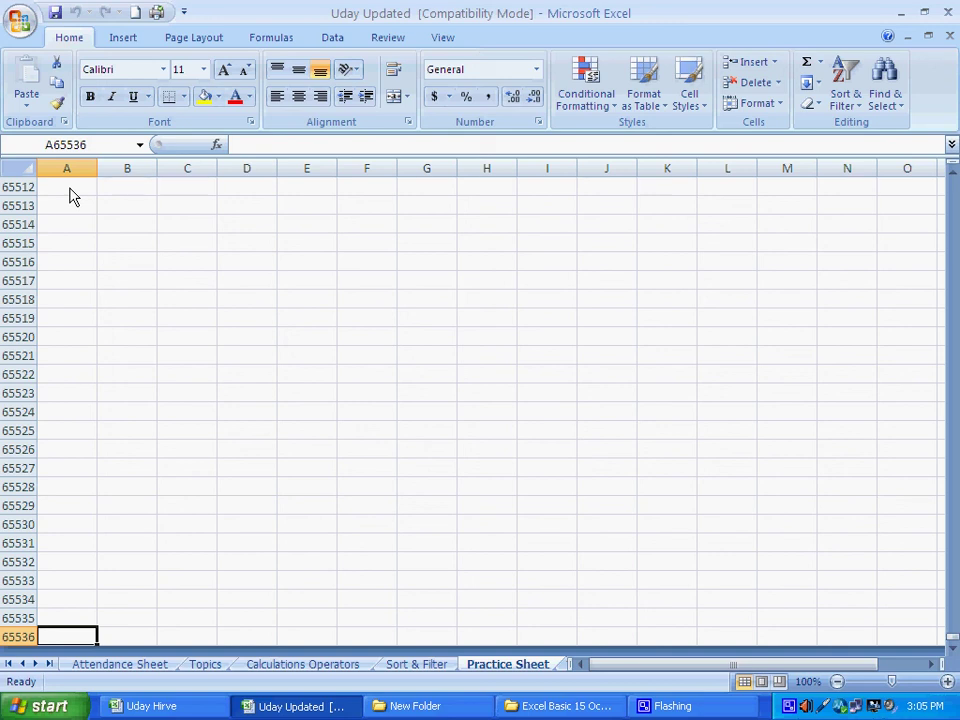
pyautogui.hotkey('ctrl', 'Right')
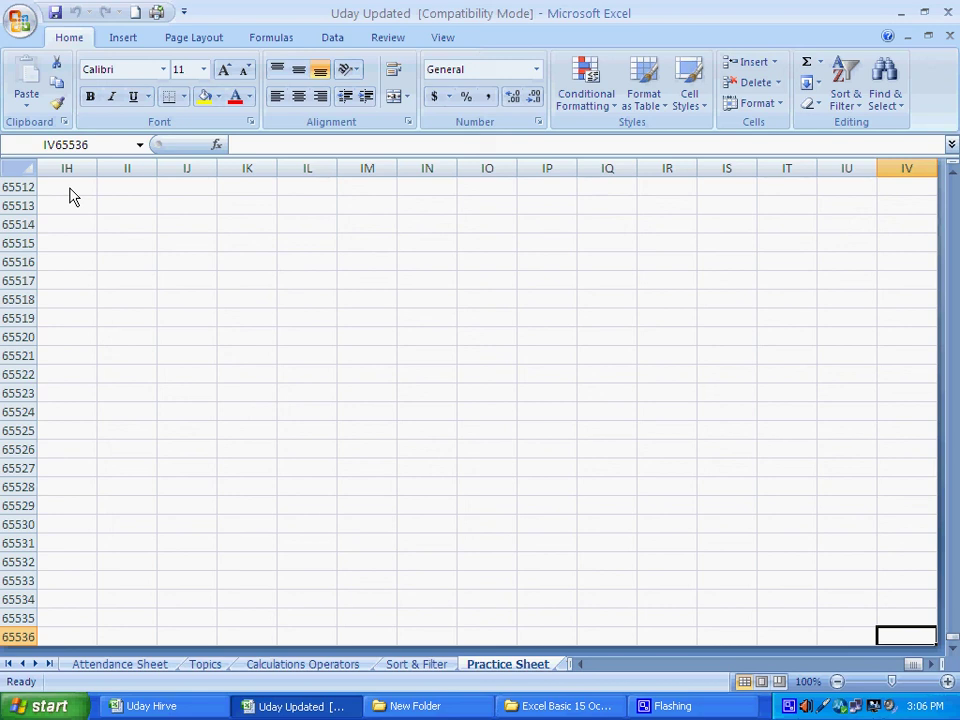
pyautogui.hotkey('ctrl', 'Home')
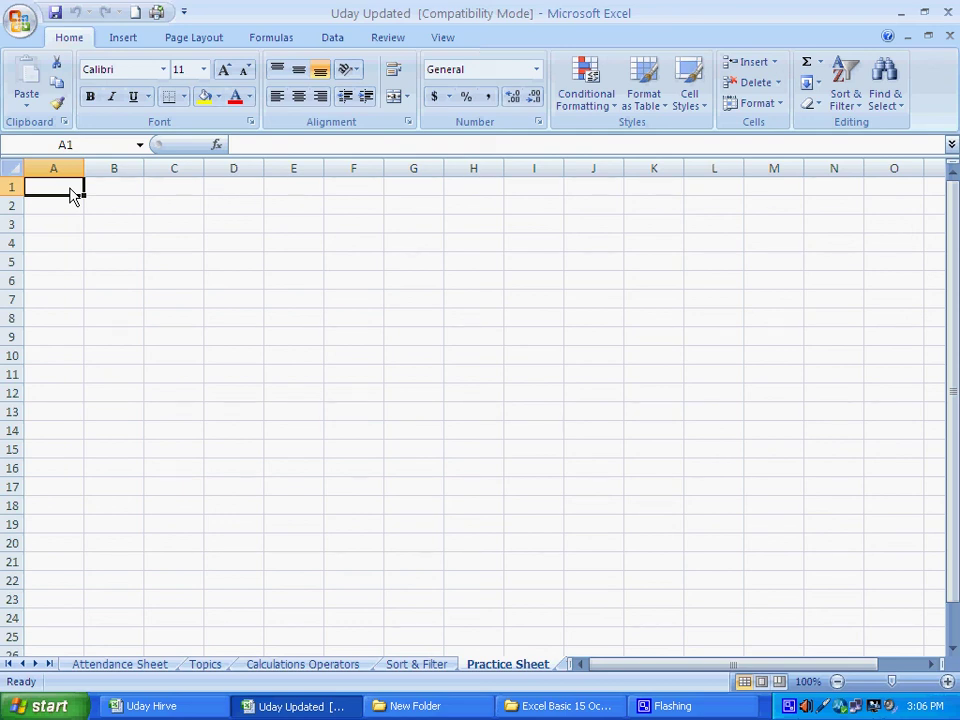
# Move the active cell one cell at a time around Practice Sheet from A1 through D2, H8 and K9, finishing on I9
pyautogui.press('Right')
pyautogui.press('Right')
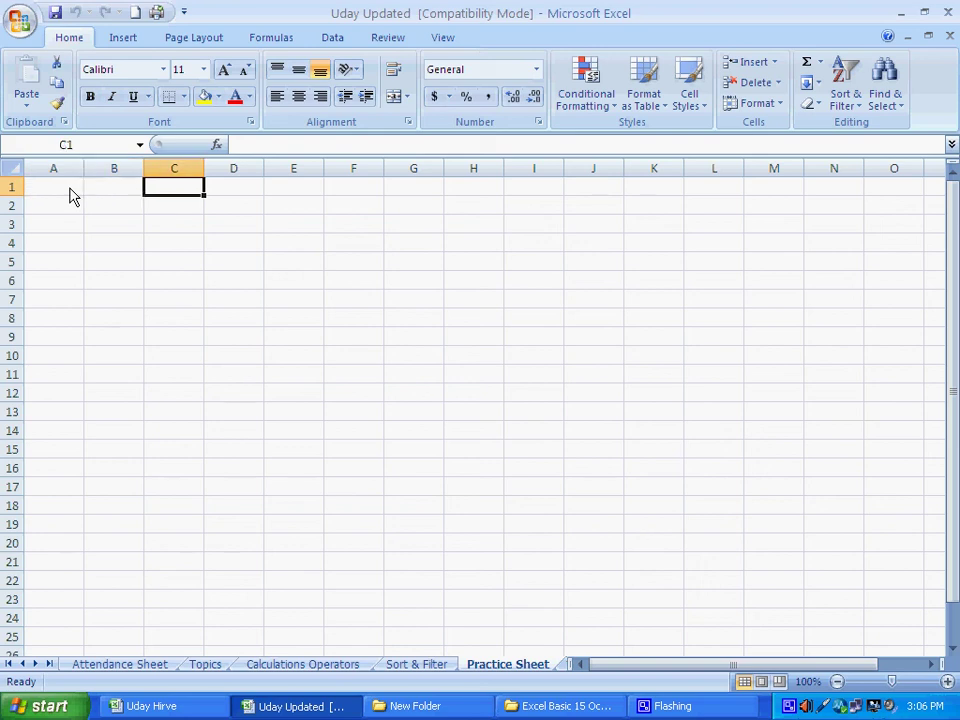
pyautogui.press('Down')
pyautogui.press('Right')
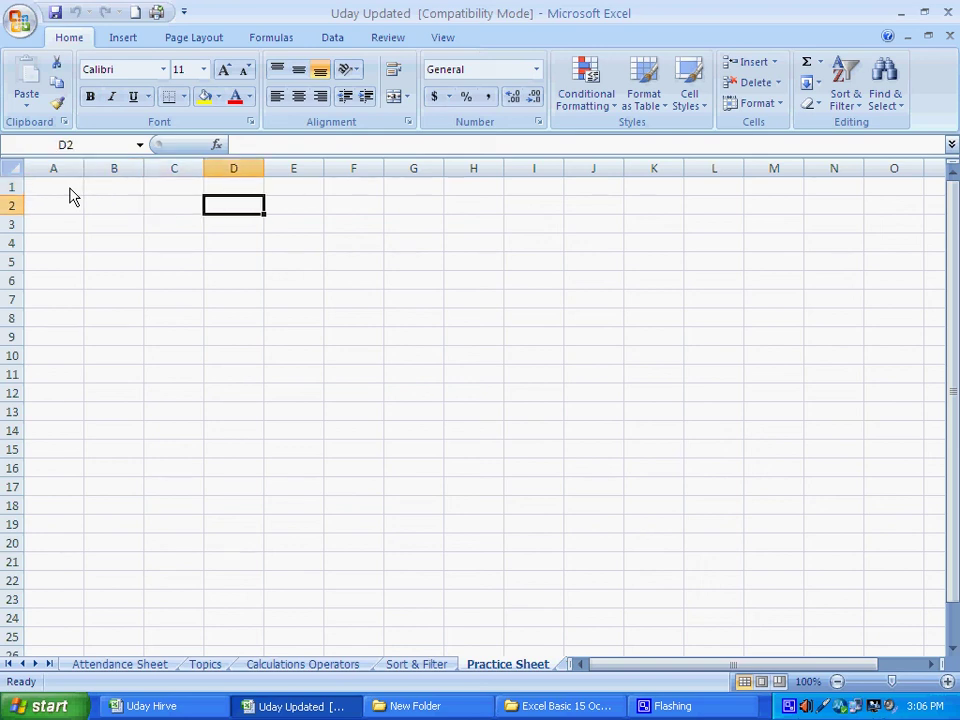
pyautogui.press('Right')
pyautogui.press('Right')
pyautogui.press('Right')
pyautogui.press('Down')
pyautogui.press('Down')
pyautogui.press('Left')
pyautogui.press('Left')
pyautogui.press('Left')
pyautogui.press('Left')
pyautogui.press('Down')
pyautogui.press('Down')
pyautogui.press('Down')
pyautogui.press('Down')
pyautogui.press('Right')
pyautogui.press('Right')
pyautogui.press('Right')
pyautogui.press('Right')
pyautogui.press('Right')
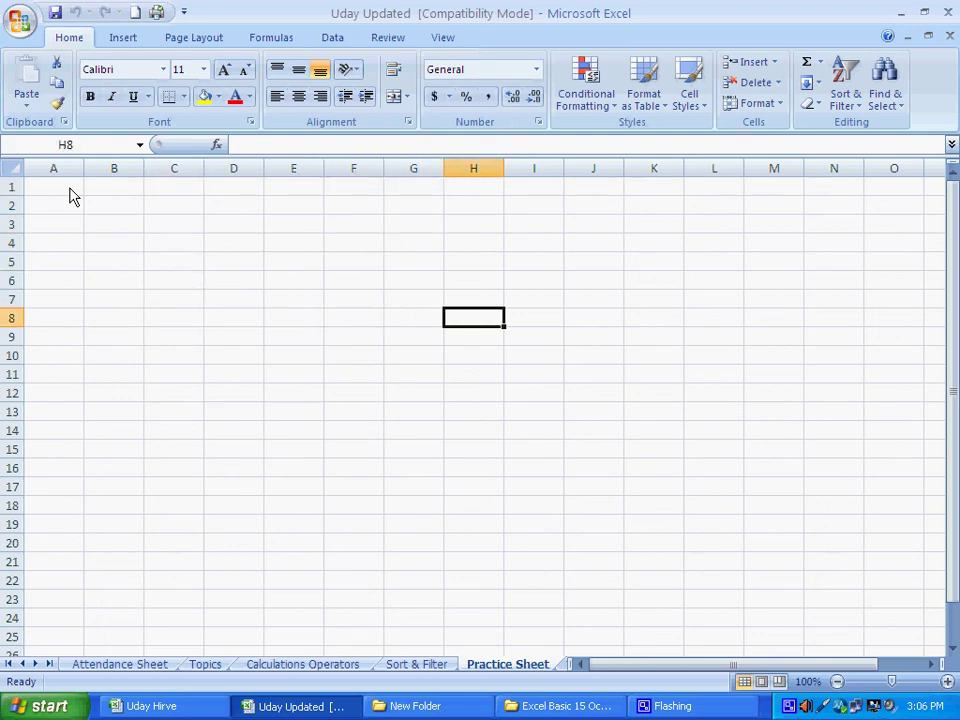
pyautogui.press('Right')
pyautogui.press('Right')
pyautogui.press('Right')
pyautogui.press('Down')
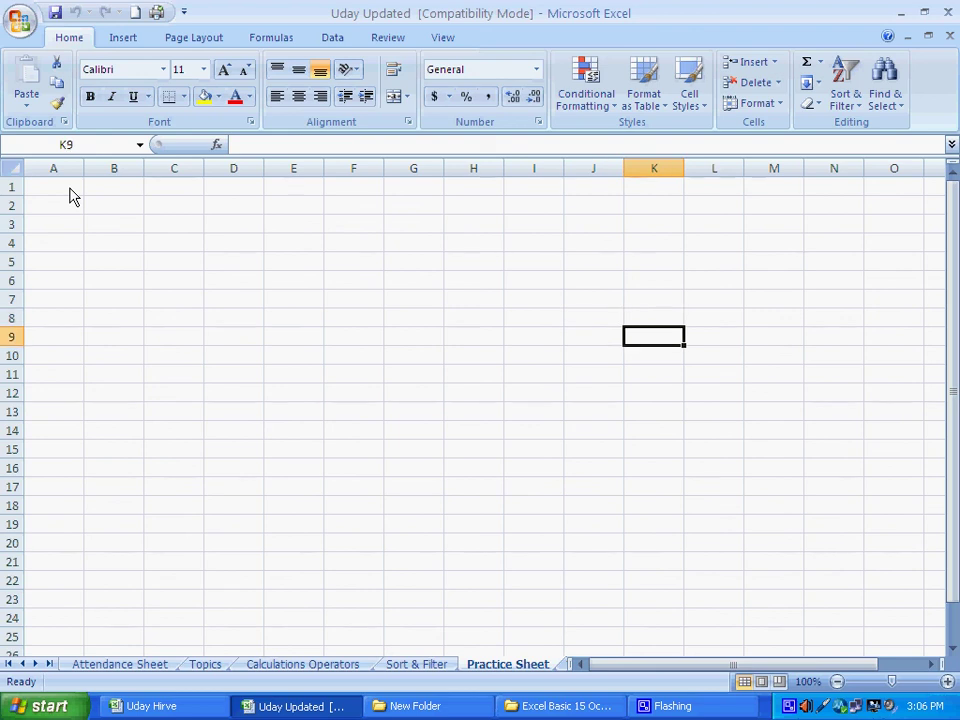
pyautogui.press('Left')
pyautogui.press('Left')
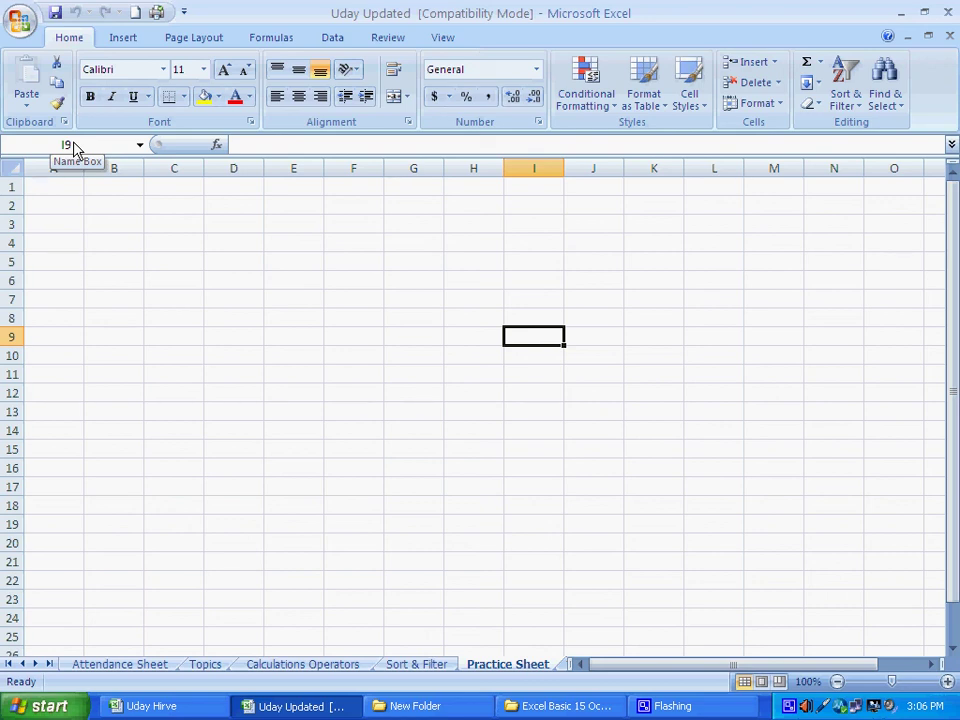
# Use Go To to jump directly to cell O525 on Practice Sheet
pyautogui.press('F5')
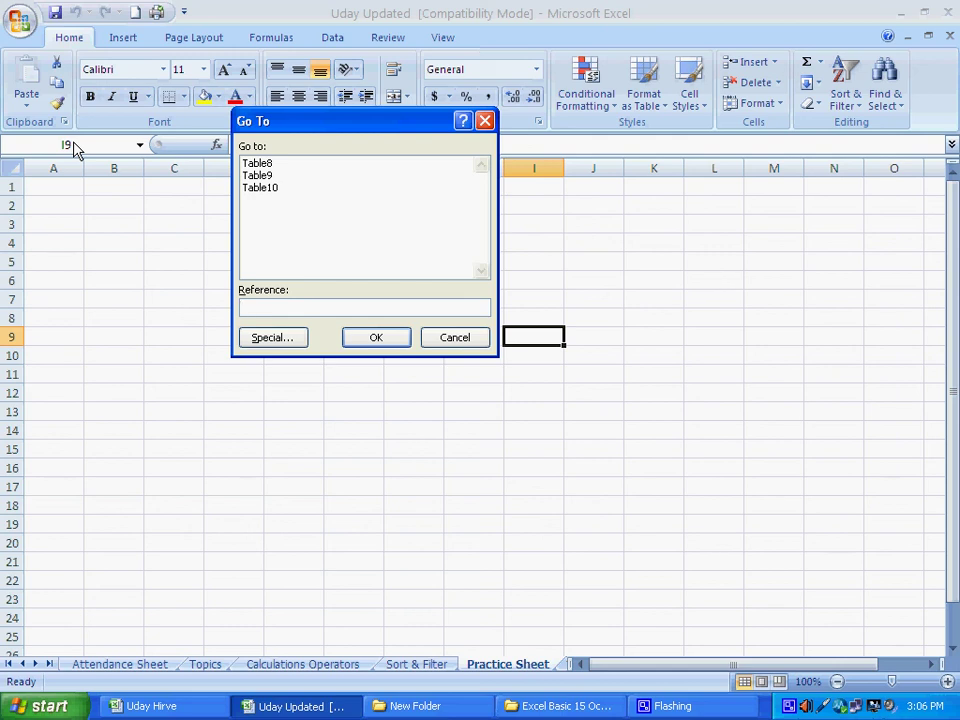
pyautogui.write('O525')
pyautogui.click(376, 338)
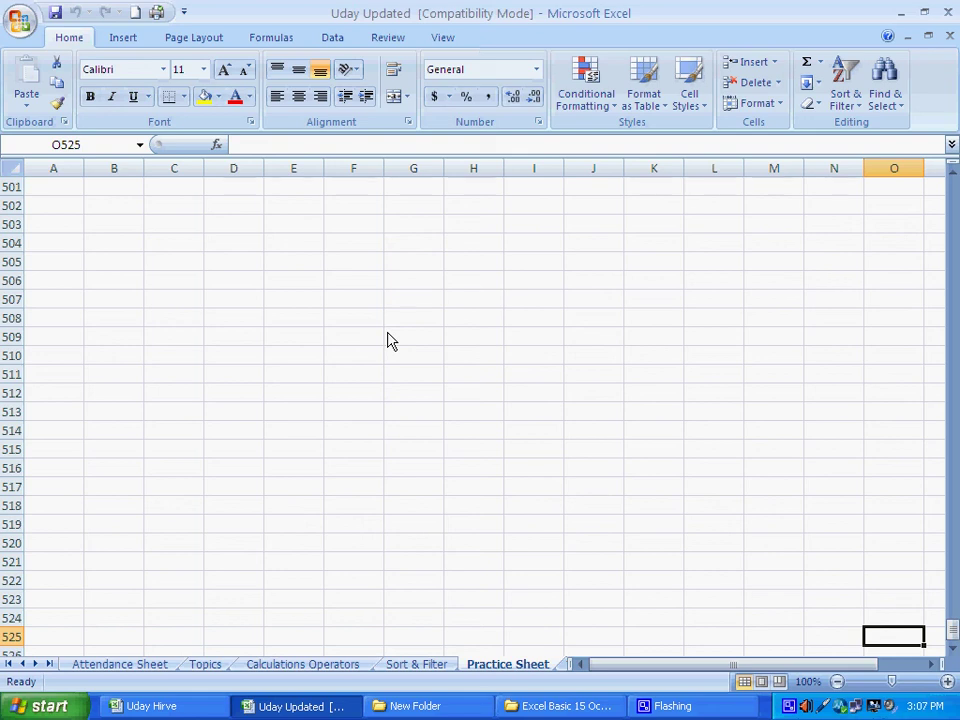
# Use Go To to jump from O525 to cell A23
pyautogui.press('F5')
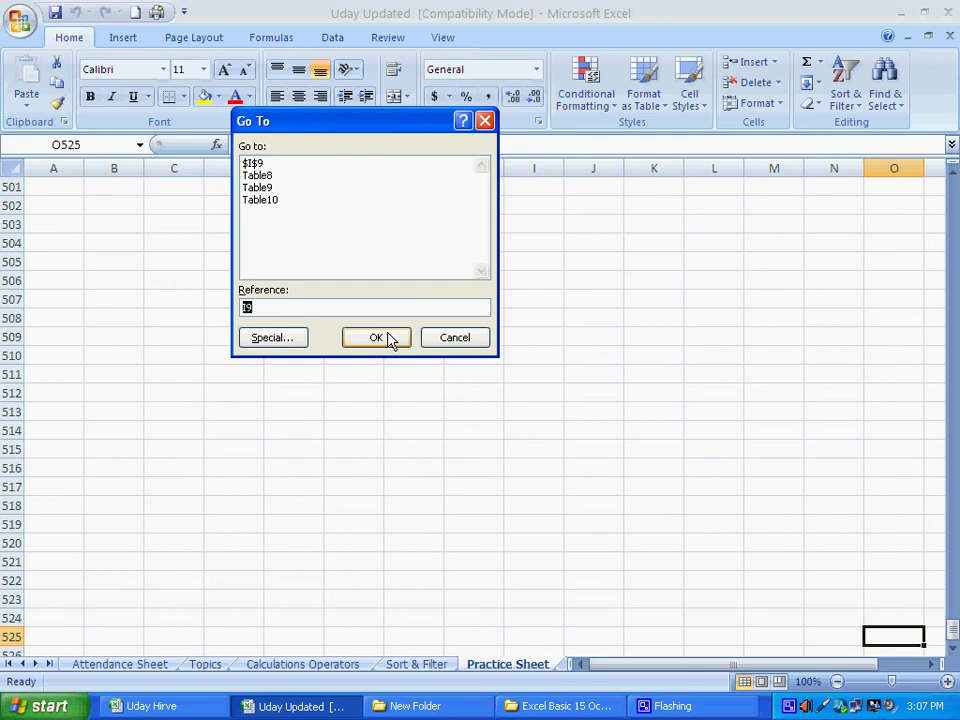
pyautogui.write('A23')
pyautogui.click(382, 342)
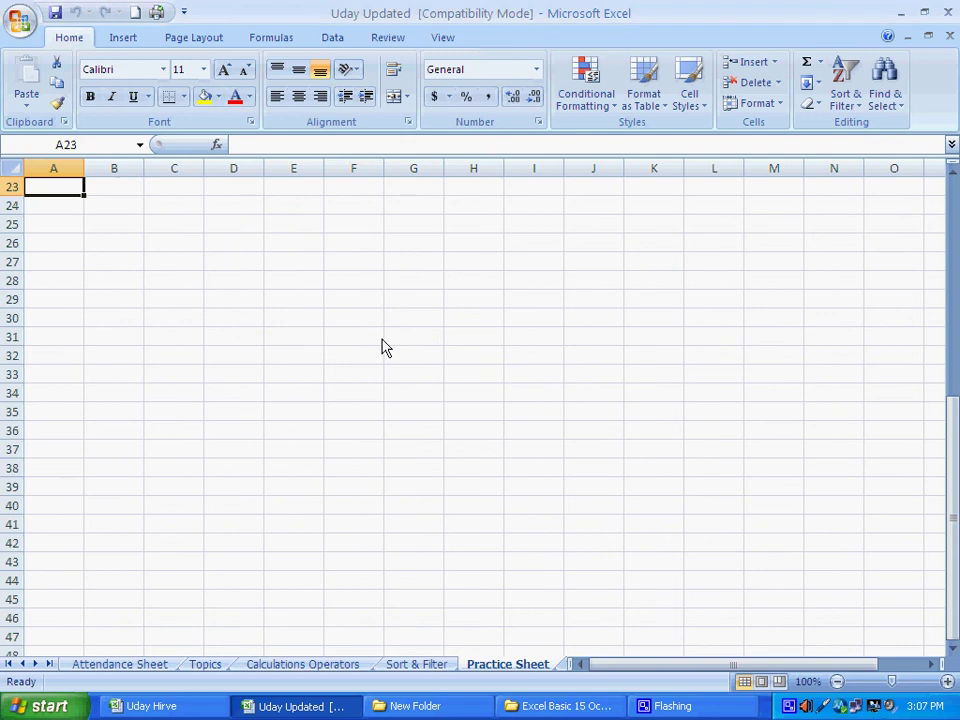